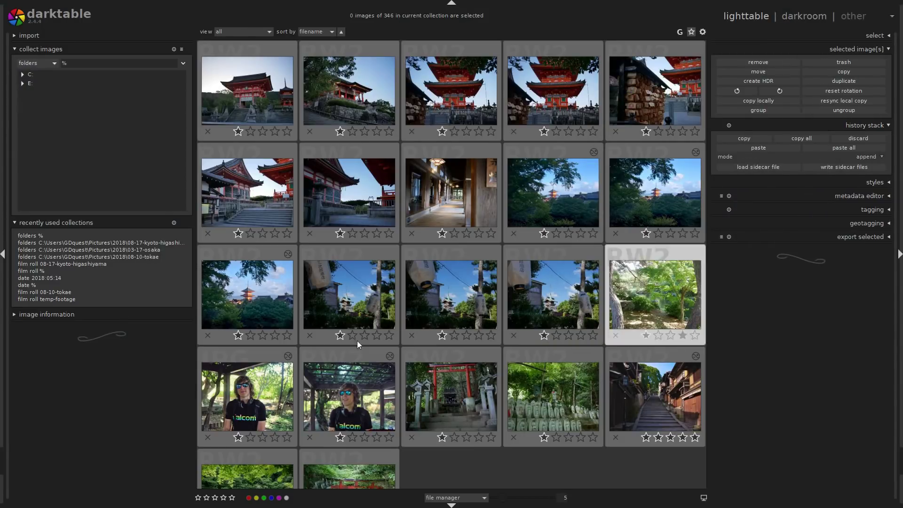
- Open the edited pagoda photo in the darkroom, compare its sharpen and vignetting history states, and show the basic module group
double_click(268, 285)
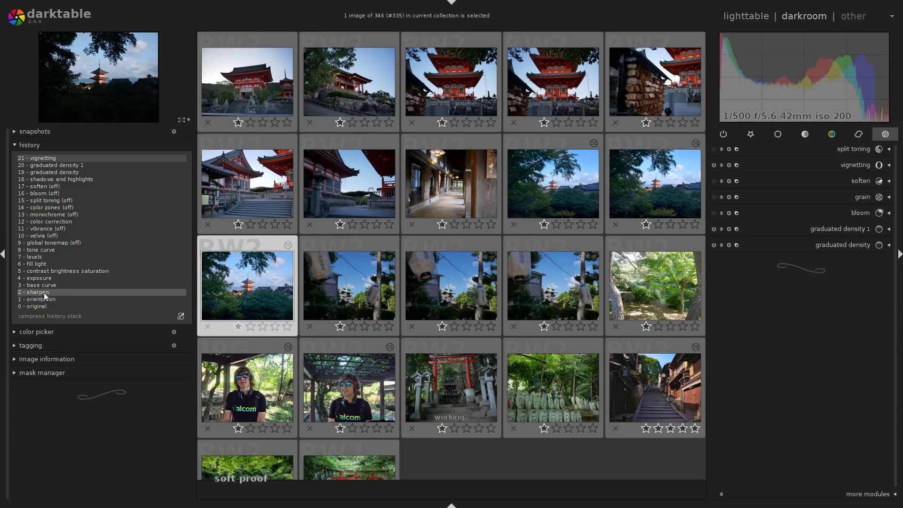
click(106, 287)
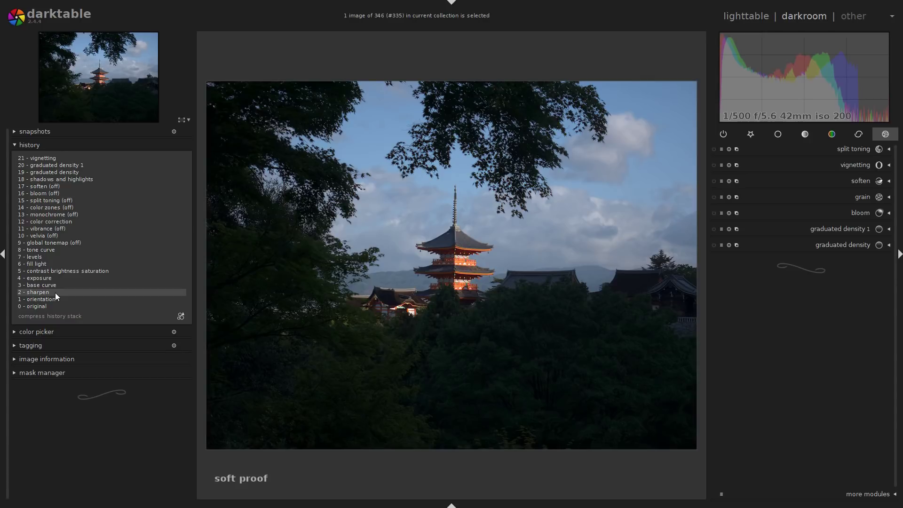
click(69, 158)
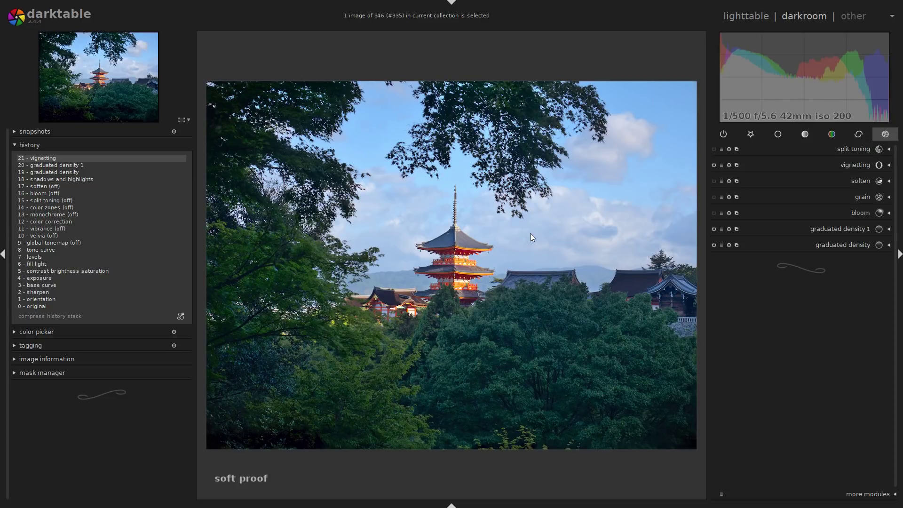
click(778, 135)
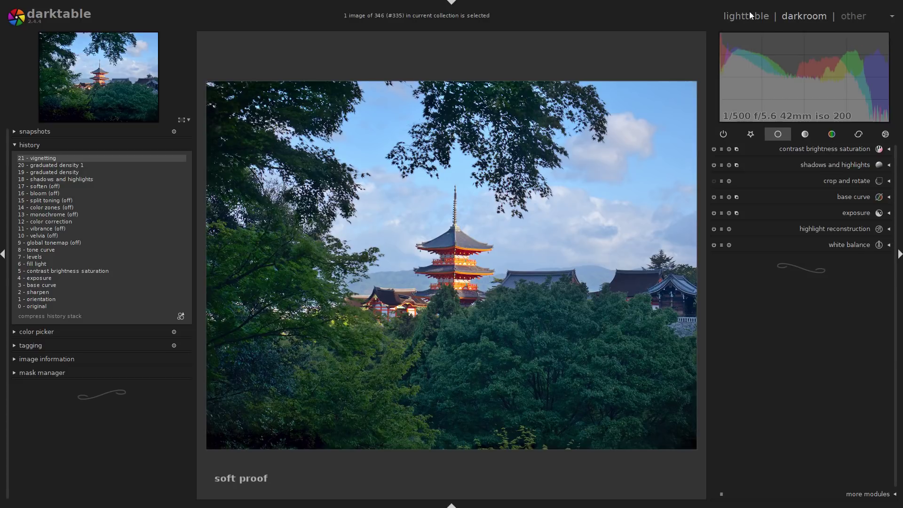
- Duplicate the edited pagoda photo in the lighttable and discard the duplicate's history stack
click(734, 16)
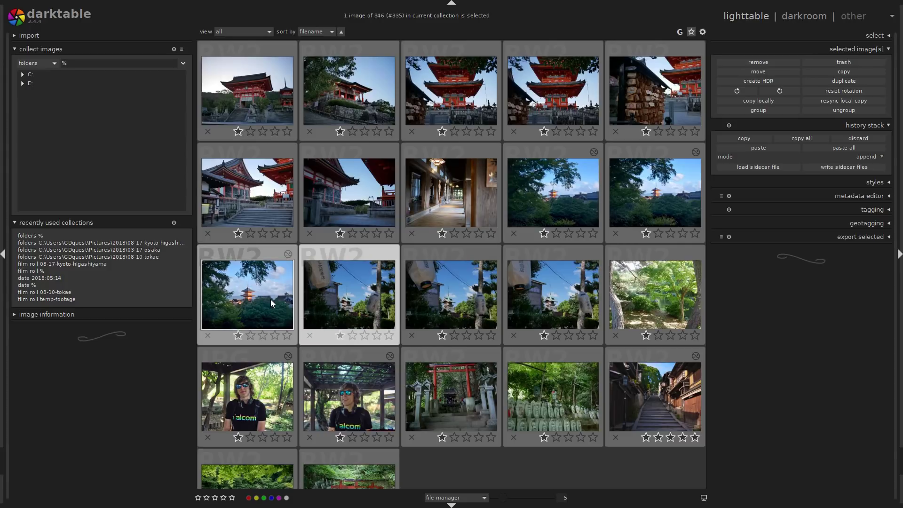
key(ctrl+d)
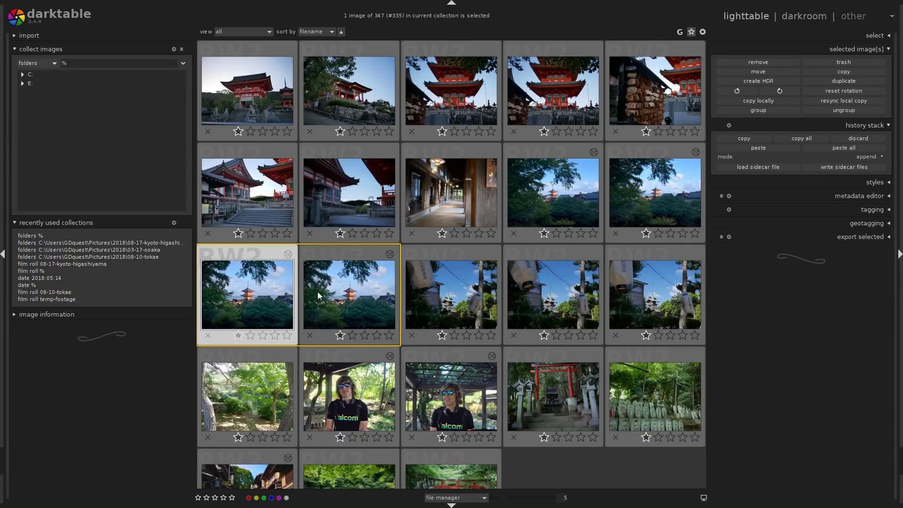
click(314, 291)
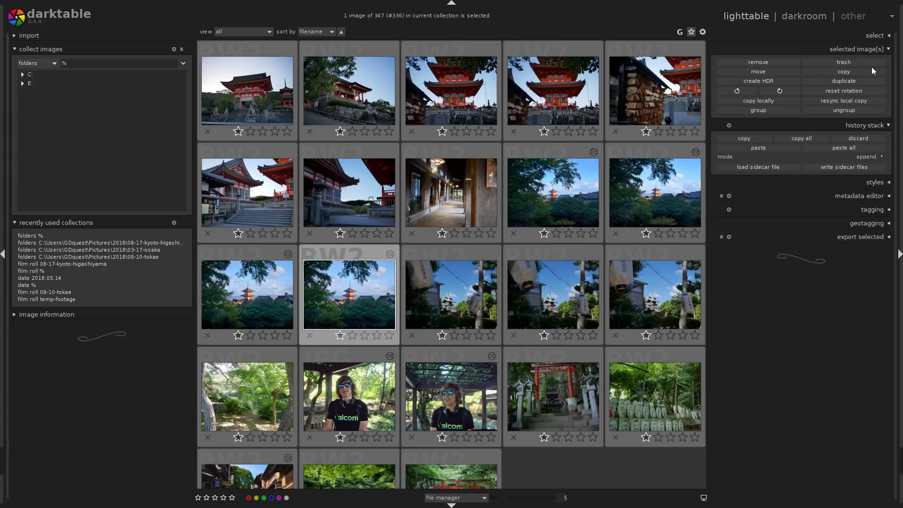
click(859, 139)
click(416, 276)
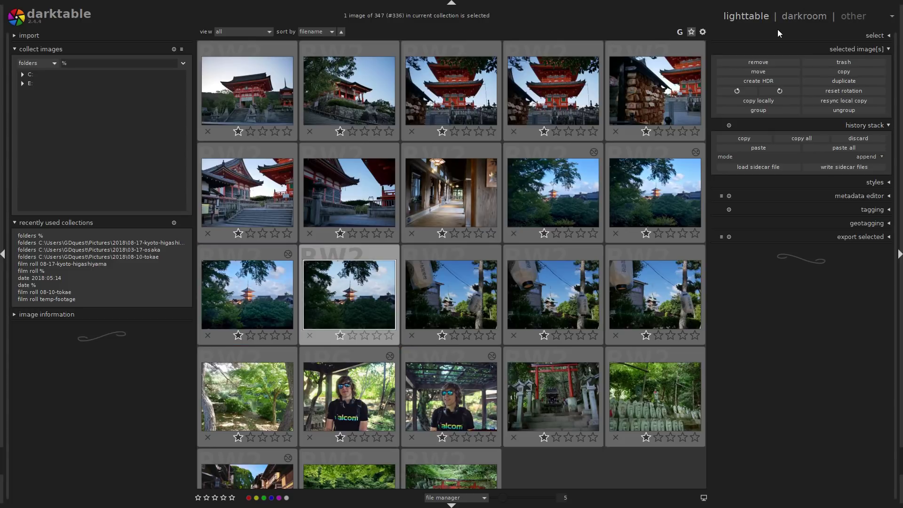
- Open the duplicate in the darkroom and compare its base curve history state with the contrast brightness saturation state
key(d)
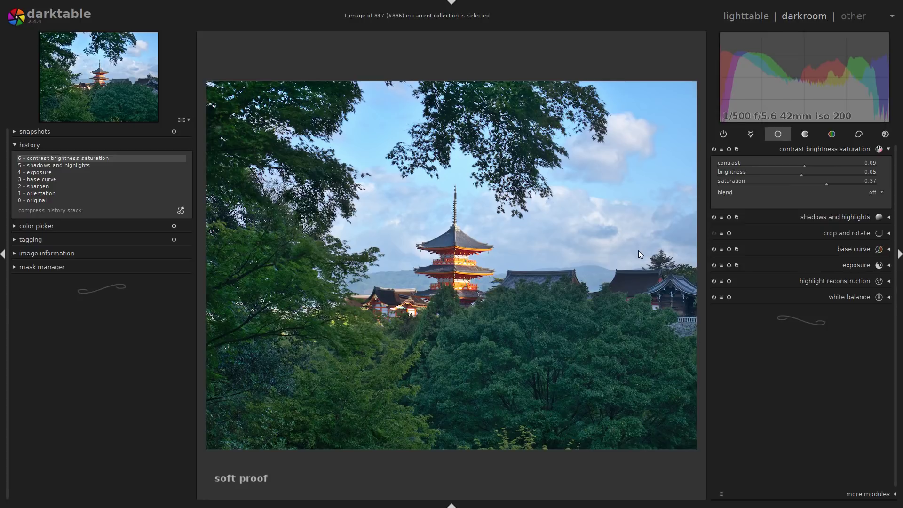
click(63, 186)
click(57, 182)
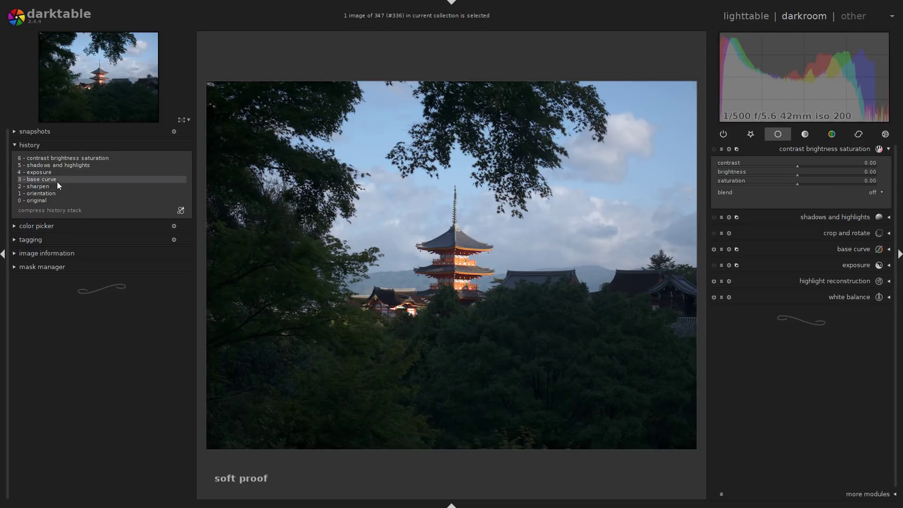
click(87, 157)
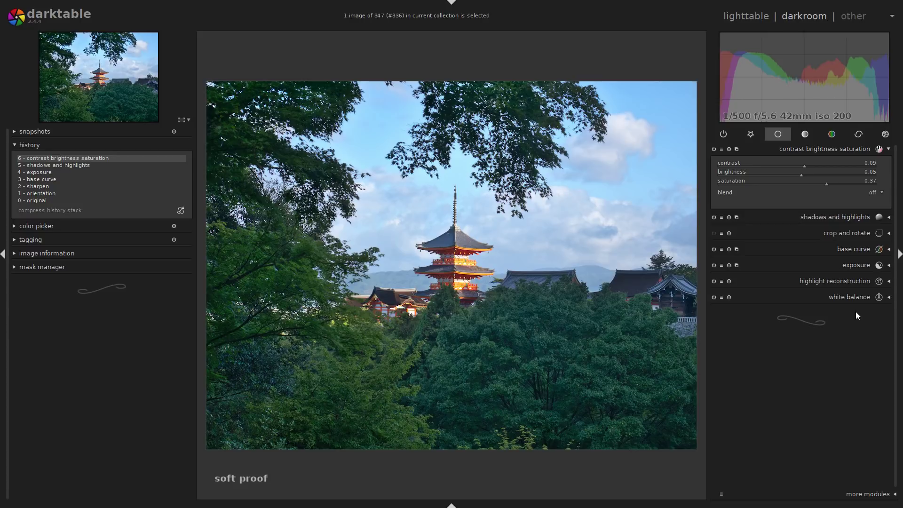
click(845, 148)
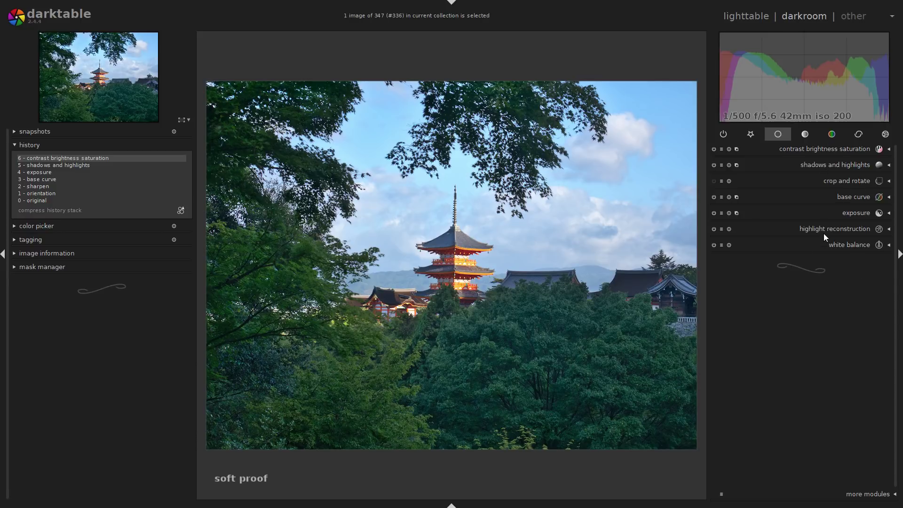
- In the list of additional modules, hide contrast brightness saturation and make it visible again without the favorite mark
click(878, 491)
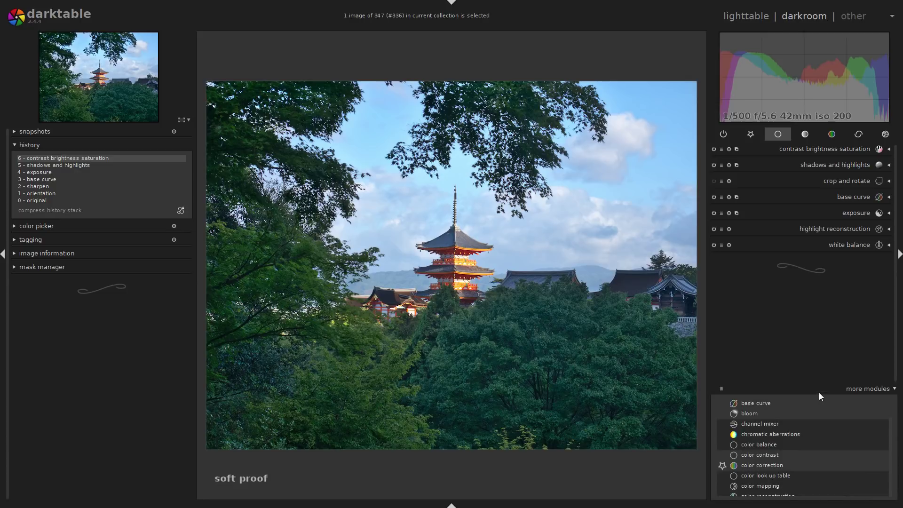
scroll(805, 406, down, 3)
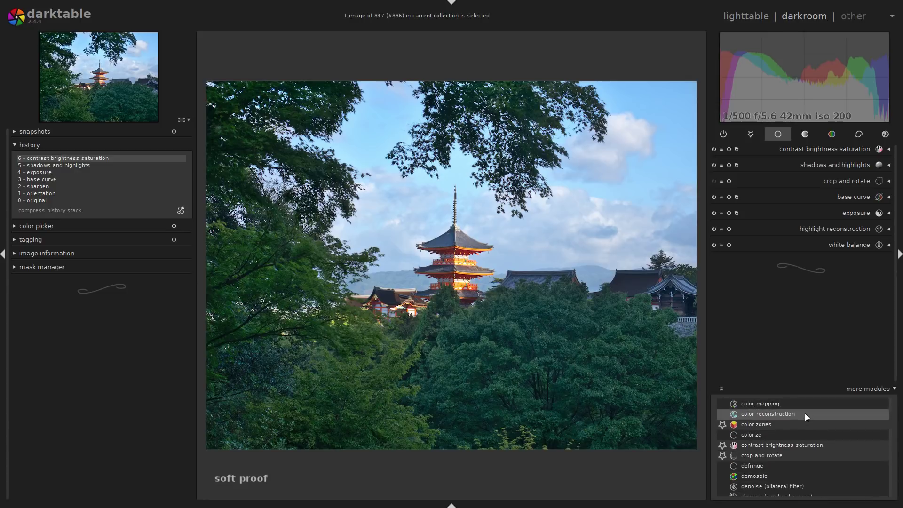
scroll(803, 413, up, 3)
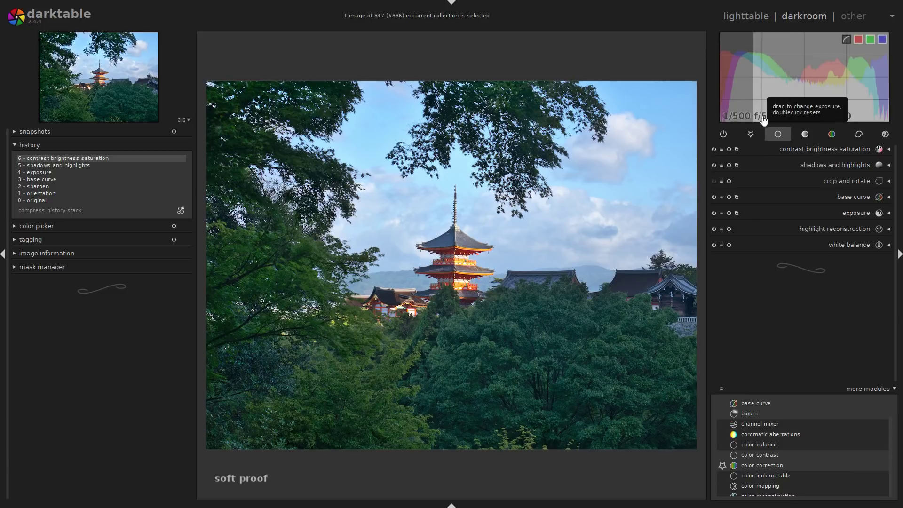
click(778, 135)
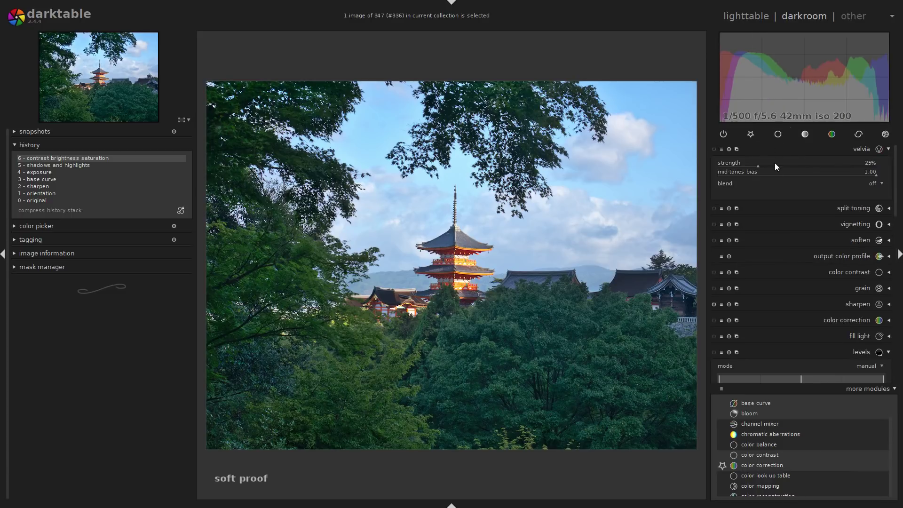
click(777, 135)
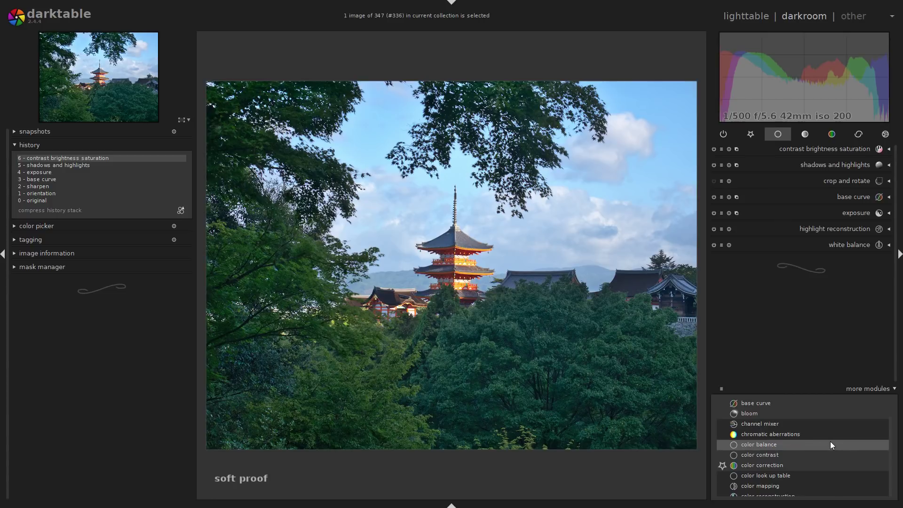
scroll(789, 437, down, 5)
scroll(788, 436, down, 2)
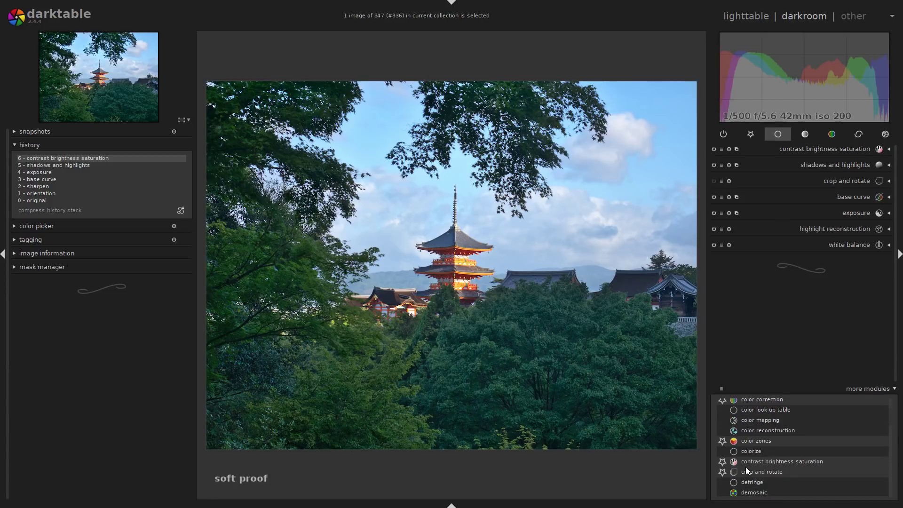
click(752, 459)
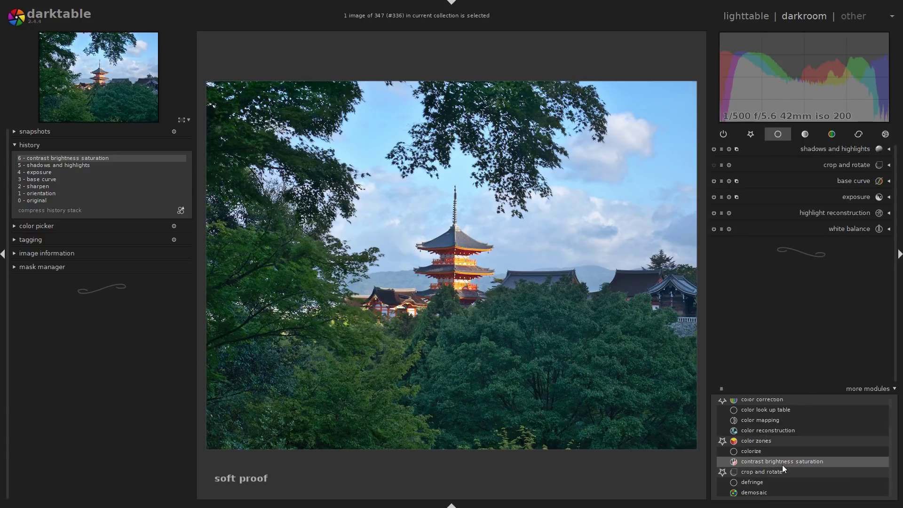
click(818, 461)
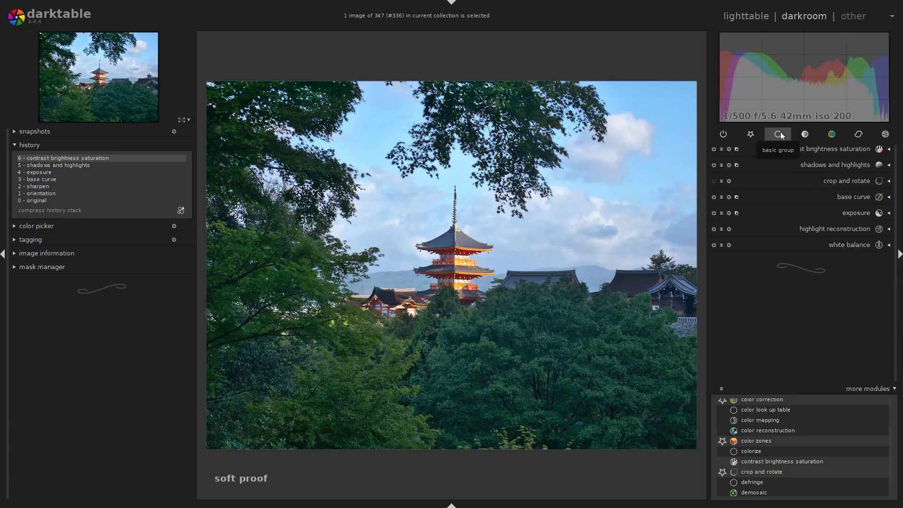
- Mark contrast brightness saturation as a favorite, check it in the favorites group, and clear its favorite mark while keeping it visible
click(749, 136)
click(774, 135)
click(723, 462)
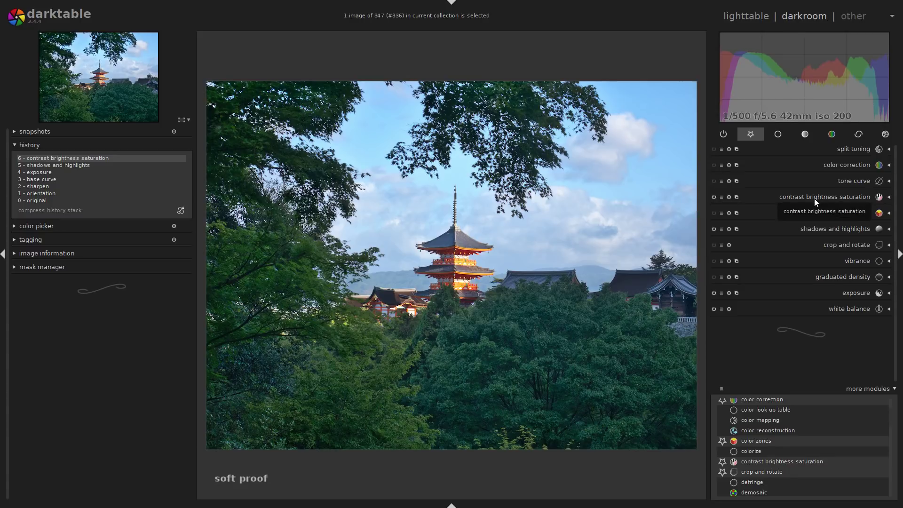
click(781, 461)
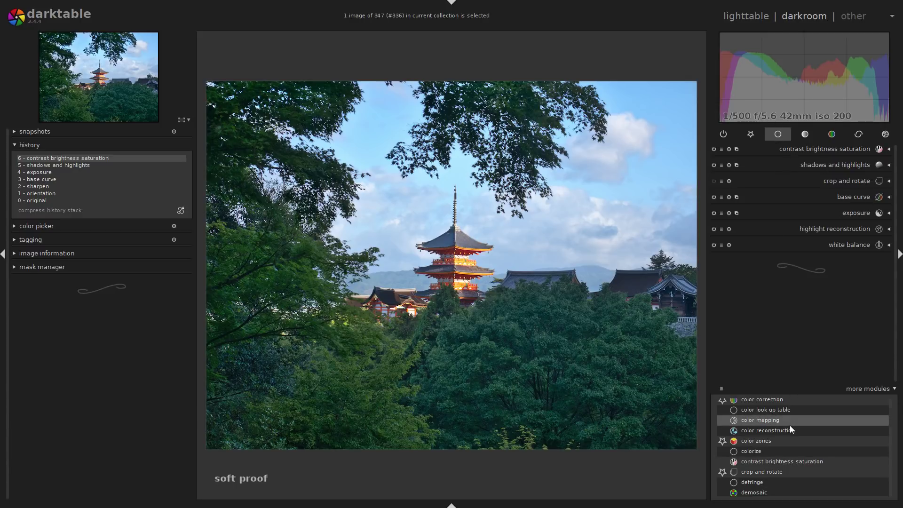
- Make the colorize module visible in the effects group and close the list of additional modules
click(789, 451)
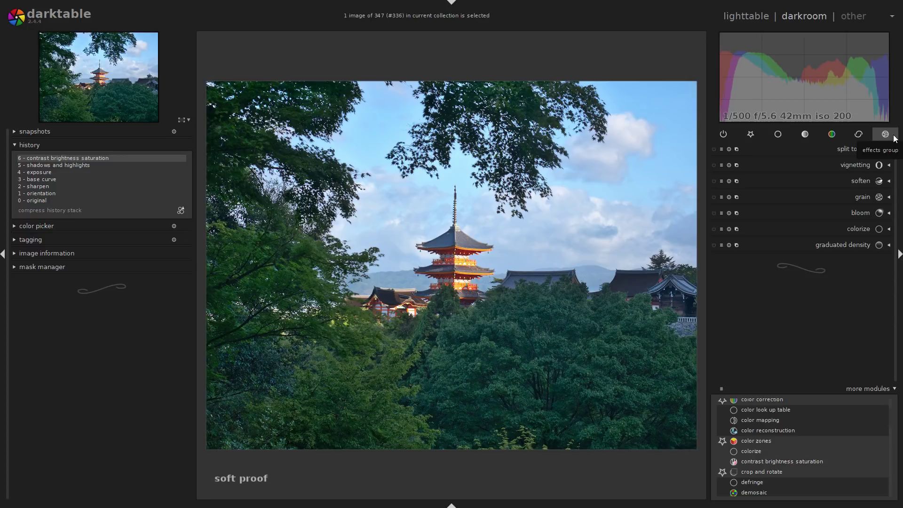
click(855, 388)
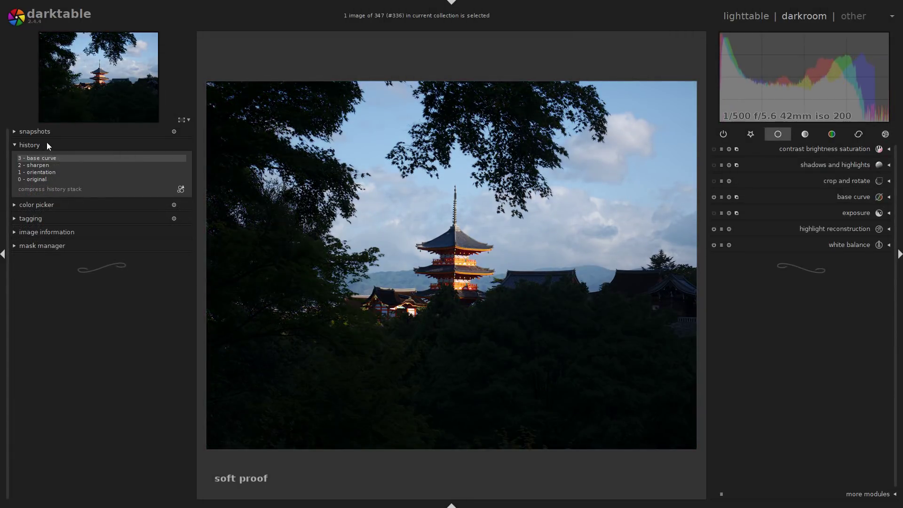
- Enable the exposure module for the pagoda photo and set exposure to 0.96 EV
click(28, 146)
click(18, 146)
click(808, 213)
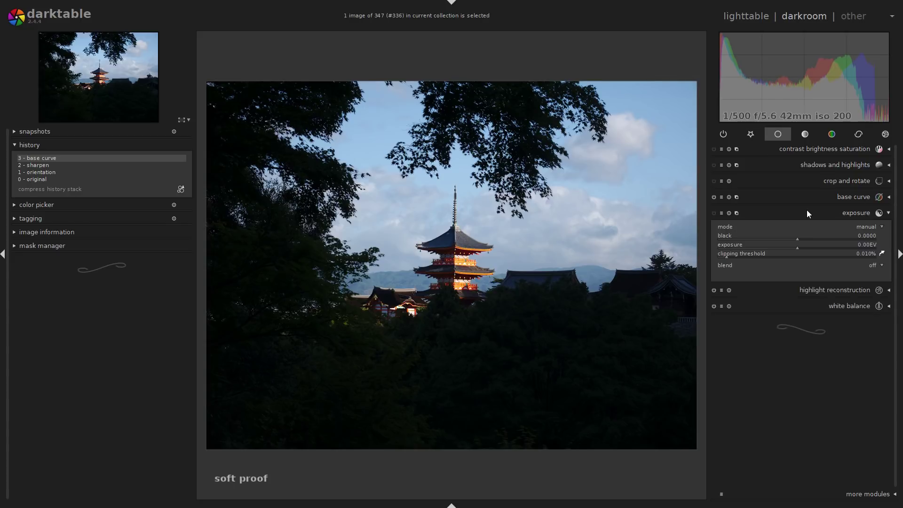
click(713, 214)
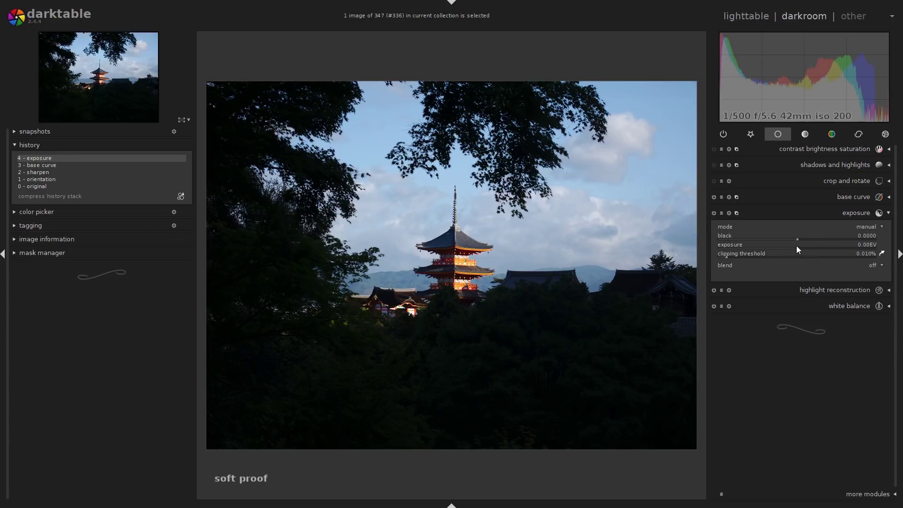
drag(796, 246, 822, 250)
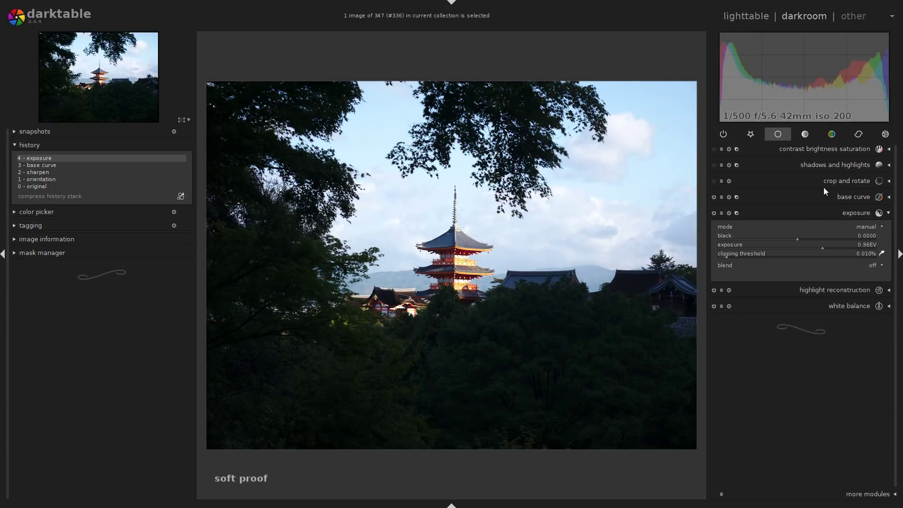
- Try exposure black levels of 0.0284 and -0.0290, set the black level to -0.0099, and collapse the module
drag(797, 239, 820, 238)
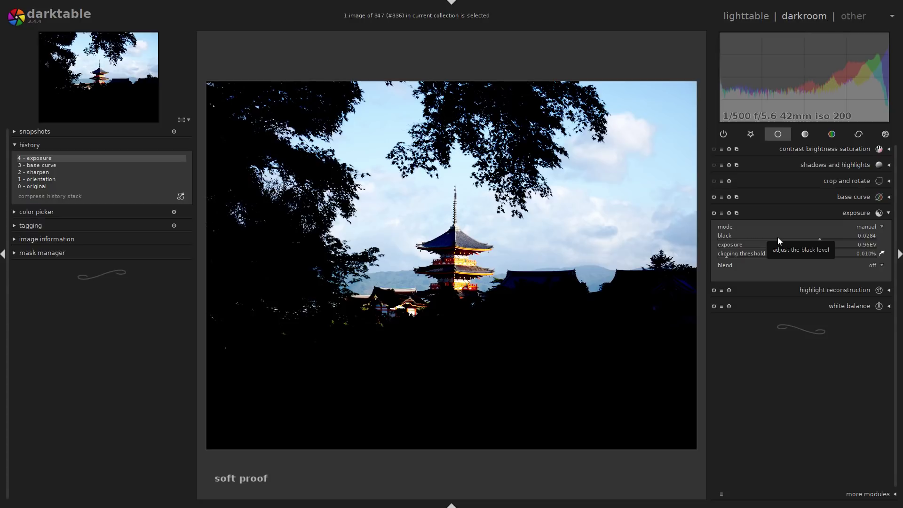
drag(777, 237, 774, 238)
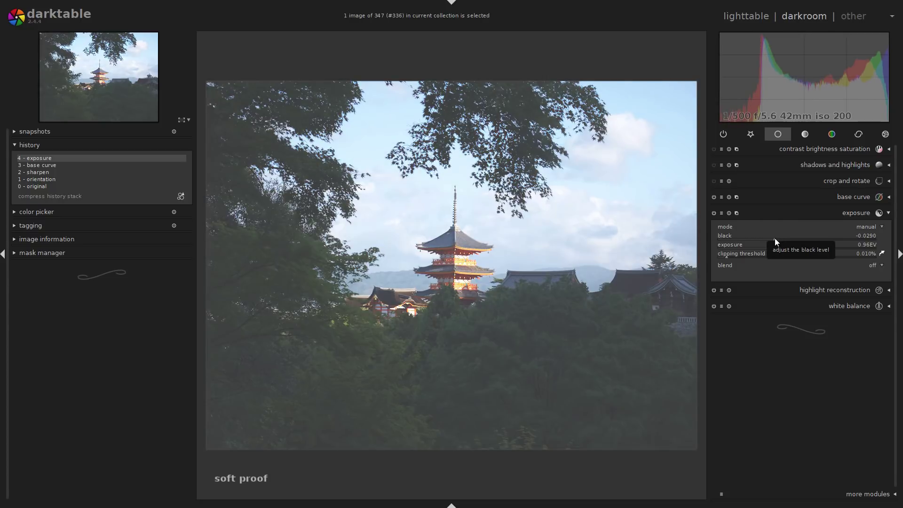
scroll(777, 238, up, 1)
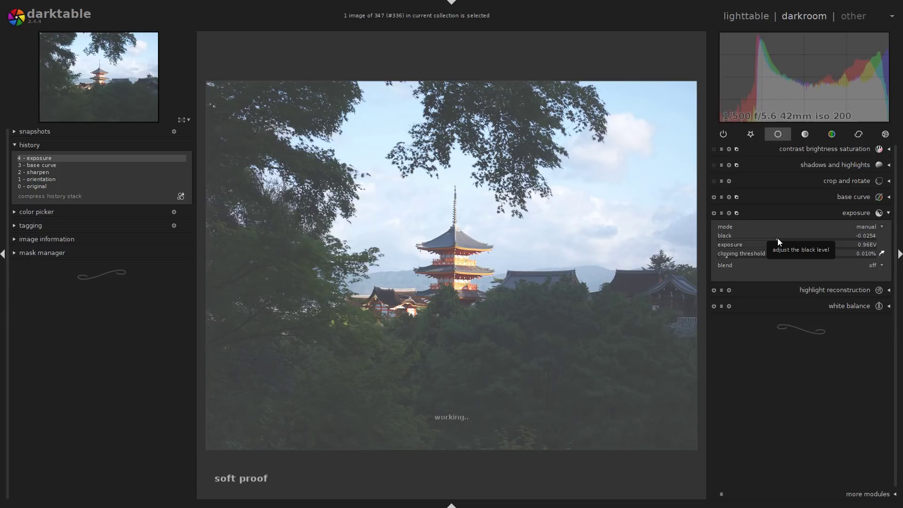
drag(777, 238, 787, 239)
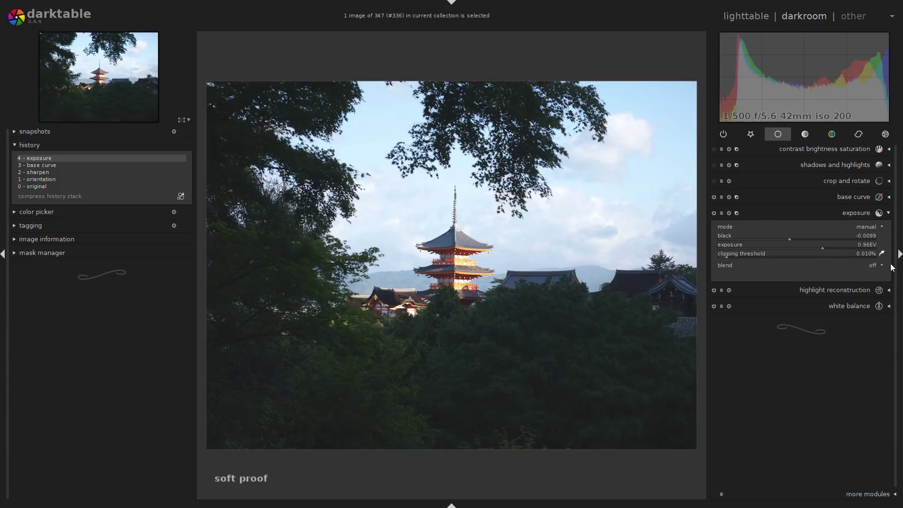
click(839, 215)
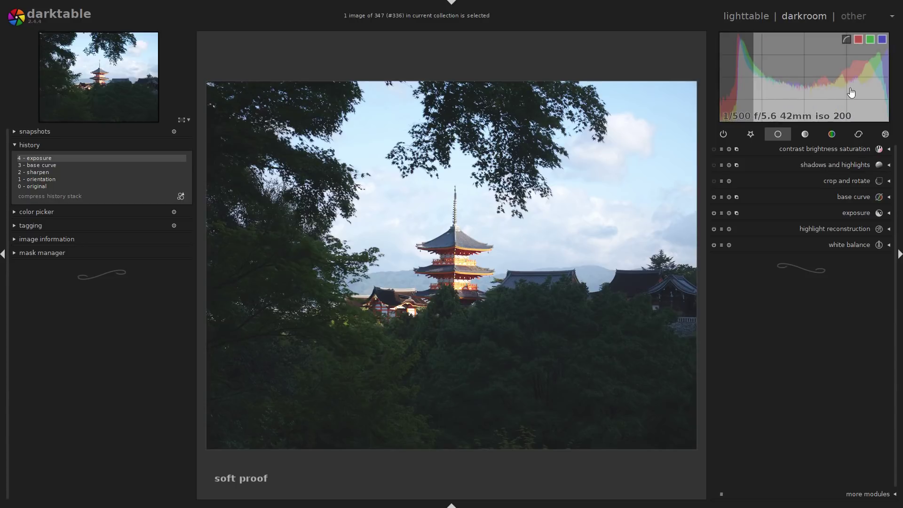
- Adjust the black point directly on the histogram to deepen the photo's shadows
drag(742, 88, 730, 92)
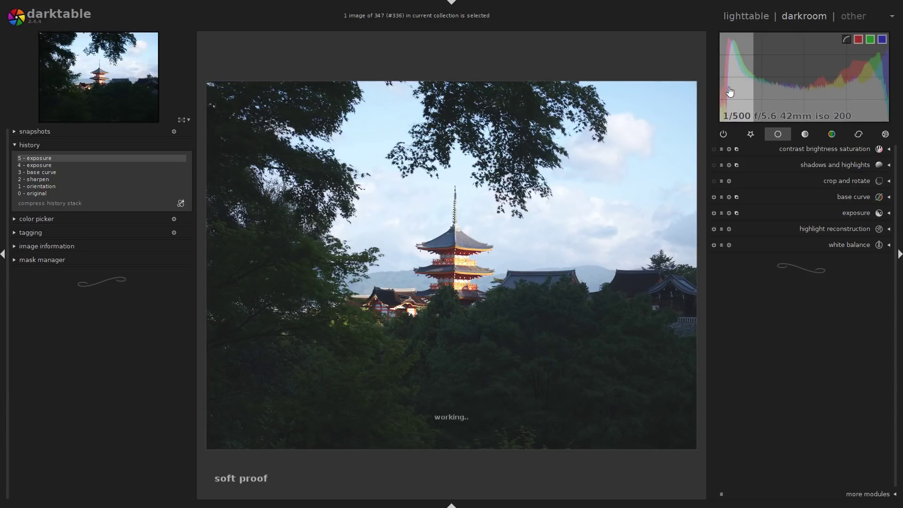
drag(736, 59, 742, 89)
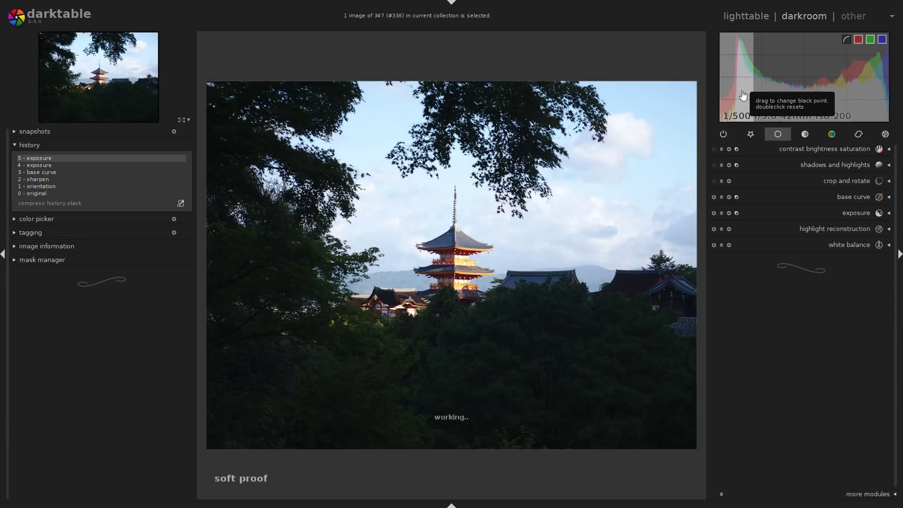
drag(741, 95, 729, 94)
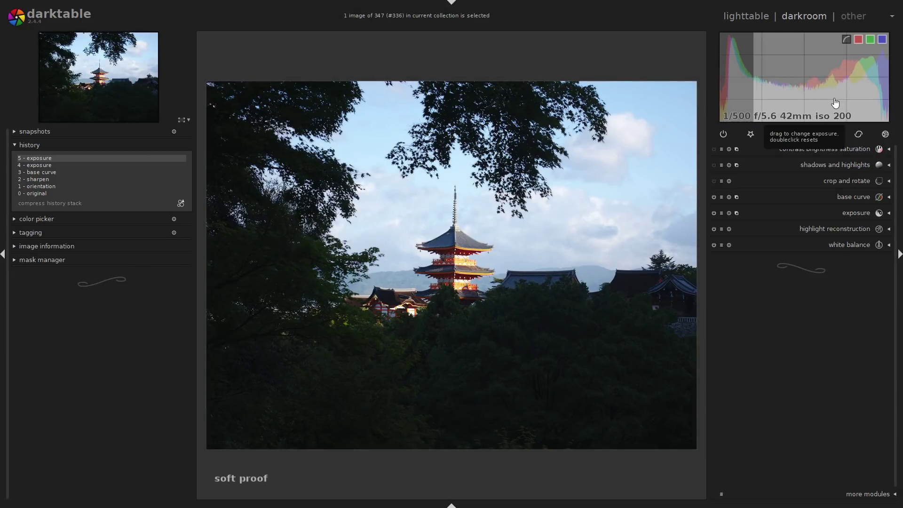
- Fine-tune the photo's exposure directly on the bright end of the histogram
mouse_move(836, 100)
mouse_down()
mouse_move(850, 100)
mouse_move(840, 104)
mouse_up()
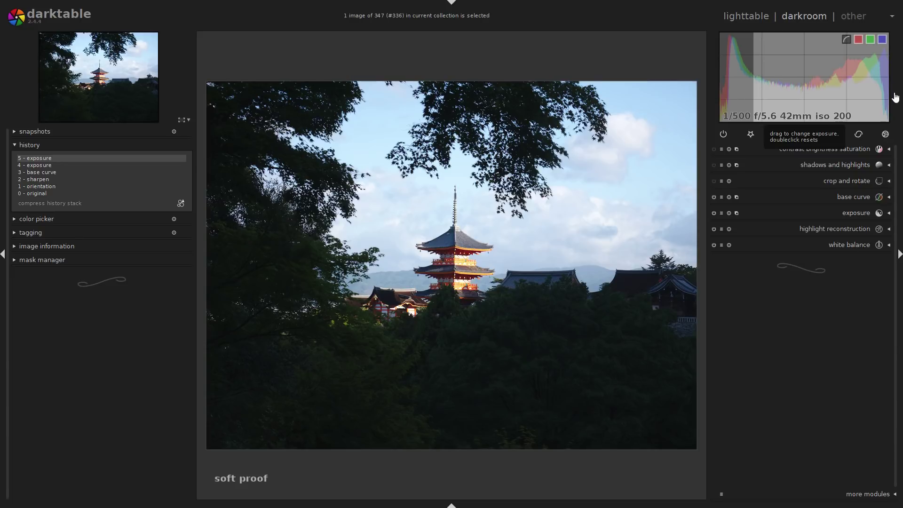
drag(888, 66, 867, 94)
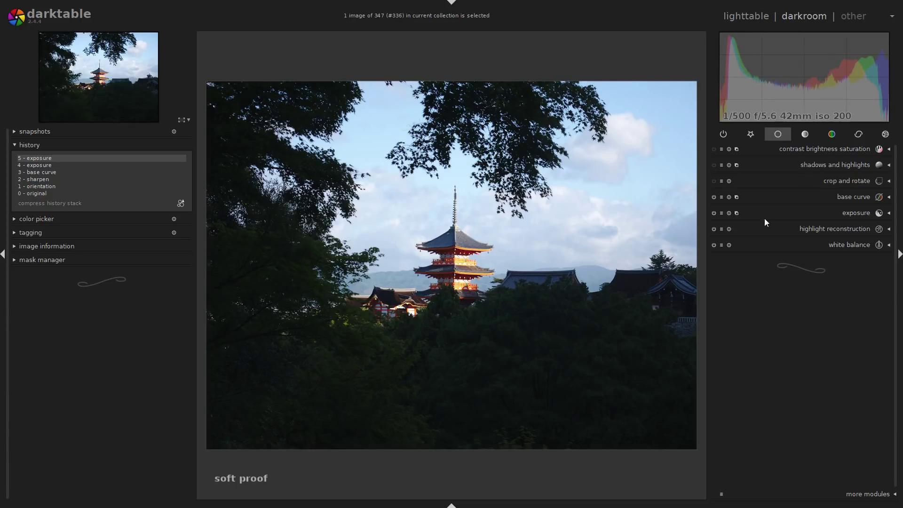
drag(873, 93, 872, 95)
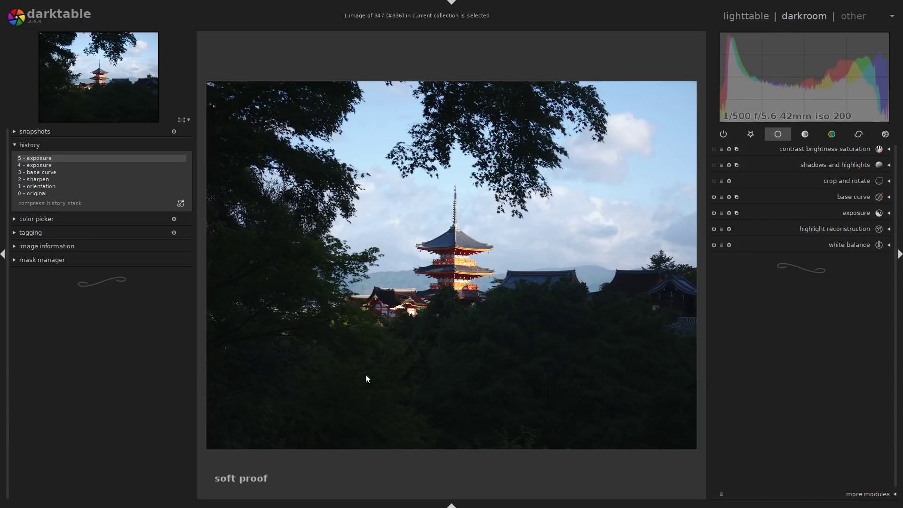
- Compare the photo at the previous and latest exposure history states, and compress the history stack
click(74, 165)
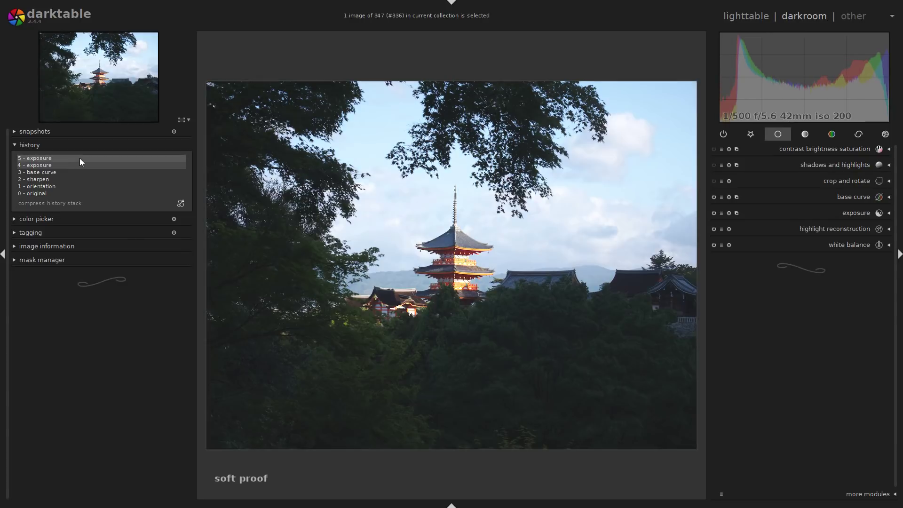
click(80, 158)
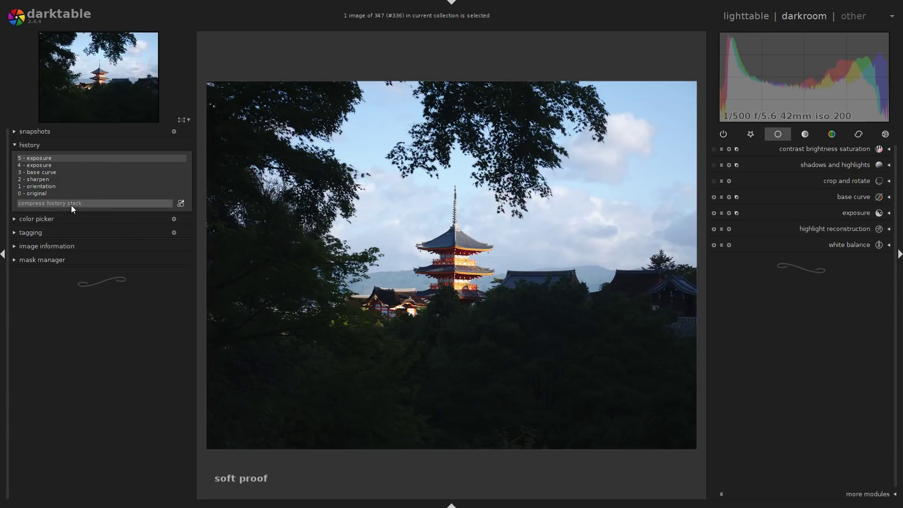
click(72, 205)
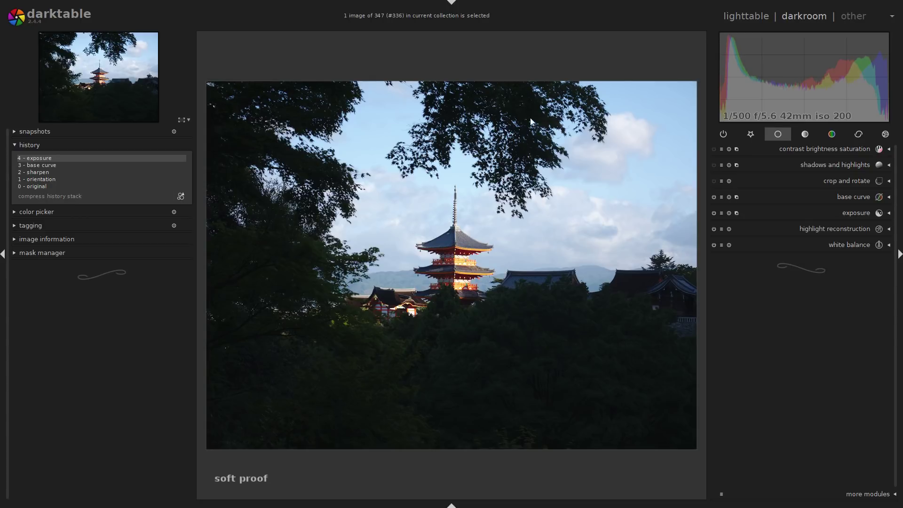
- Open the base curve module to compare the sharpen and base curve history states, and try compressing the history at the base curve state
key(ctrl+b)
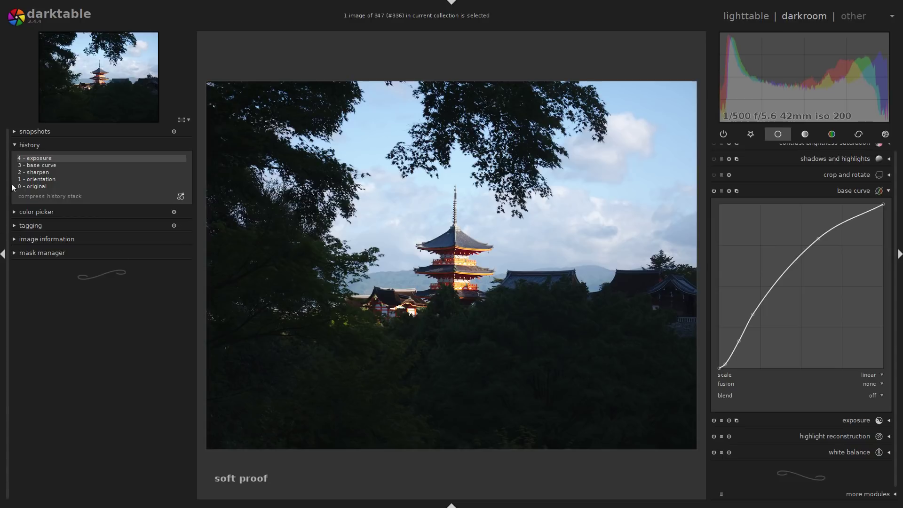
click(48, 166)
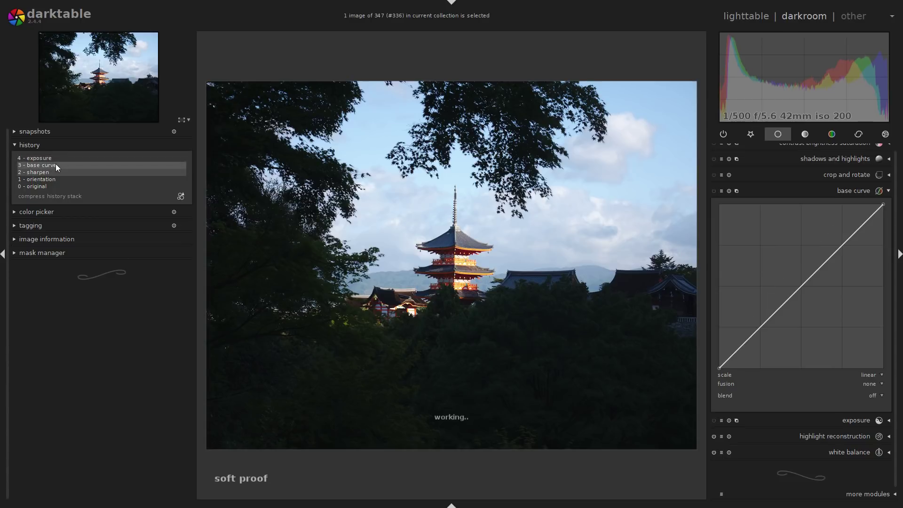
click(56, 165)
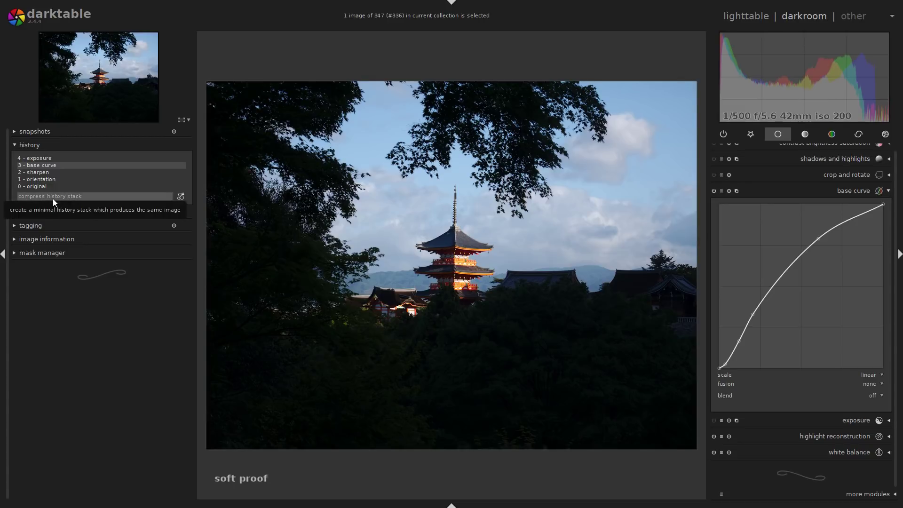
click(53, 198)
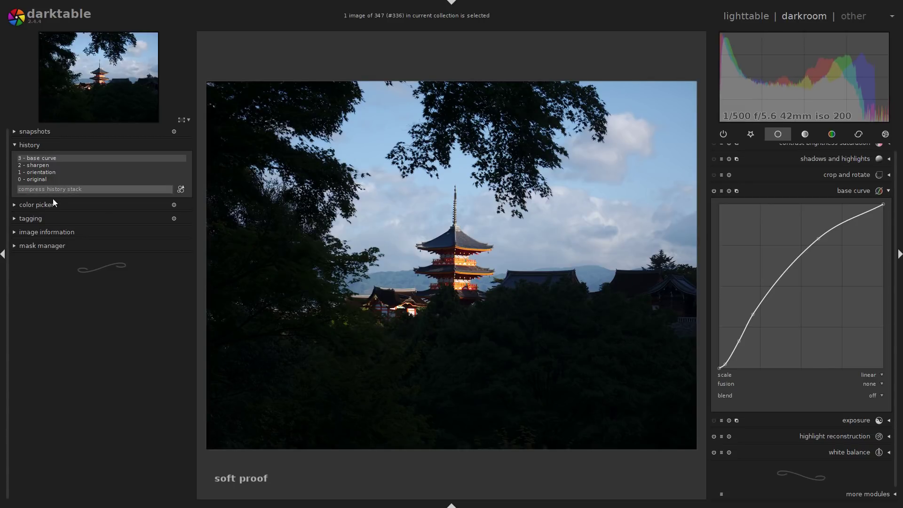
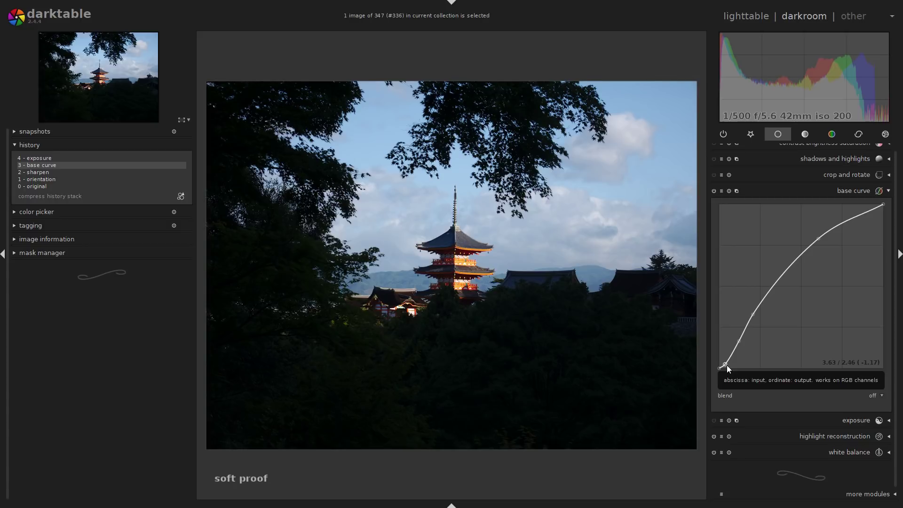
- Examine the camera presets available for the base curve, and return to the exposure state in the history
right_click(840, 190)
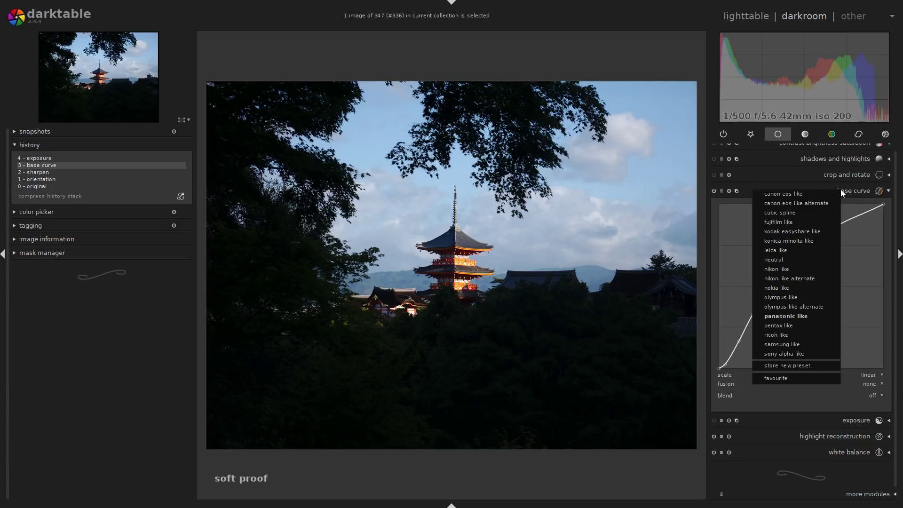
click(858, 195)
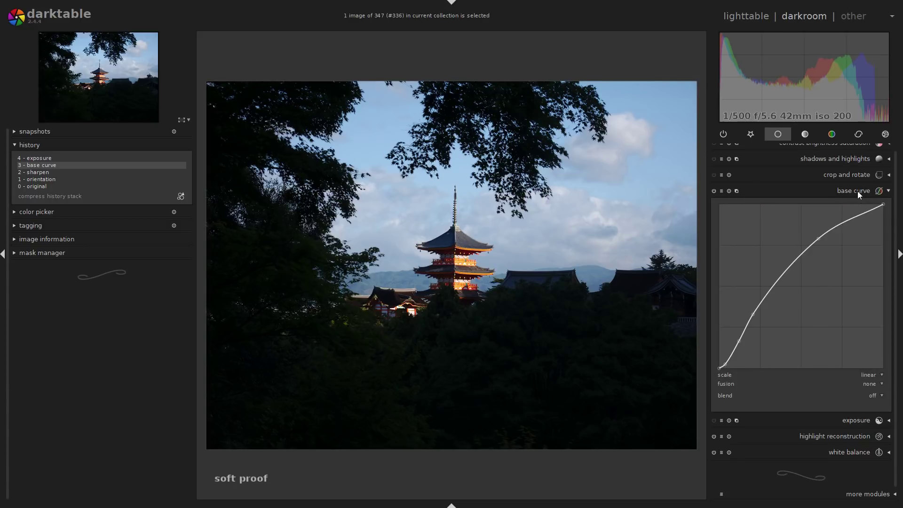
right_click(857, 191)
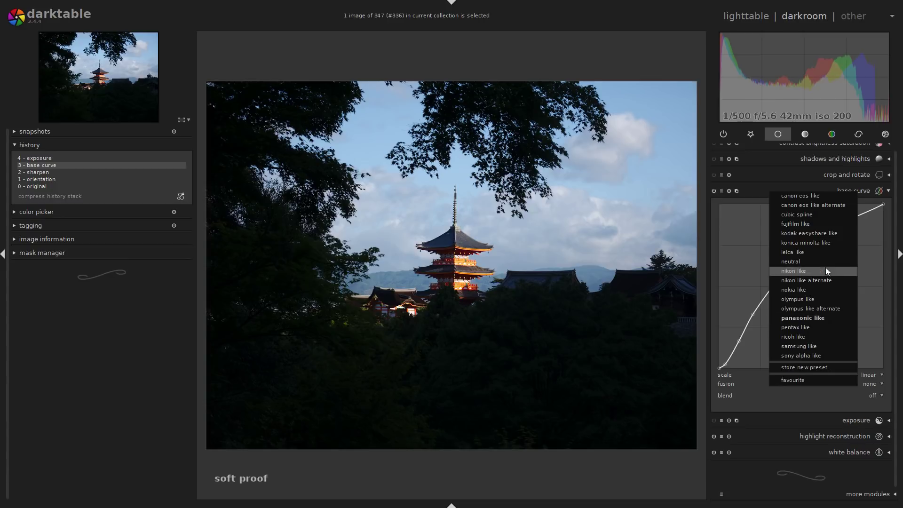
click(807, 197)
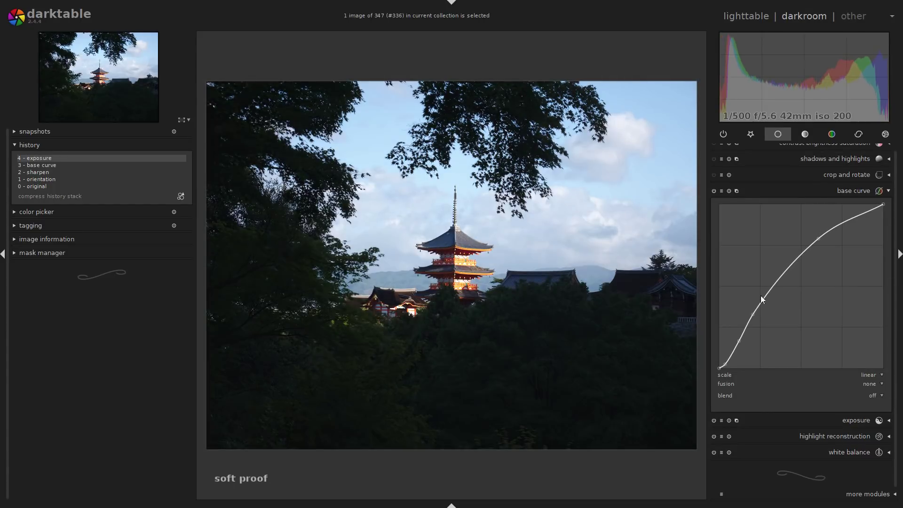
- Delete the two darkest nodes above the base curve's origin, and readjust the black level and exposure directly on the histogram
right_click(728, 362)
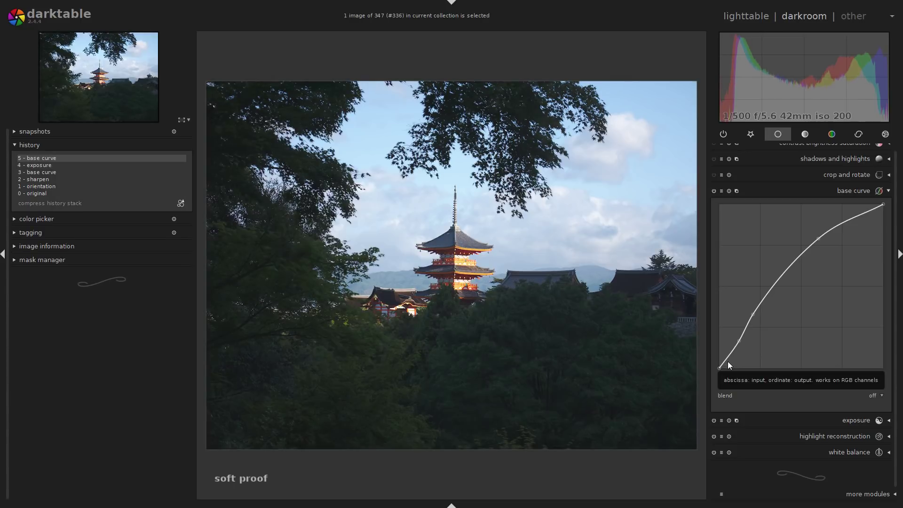
right_click(738, 341)
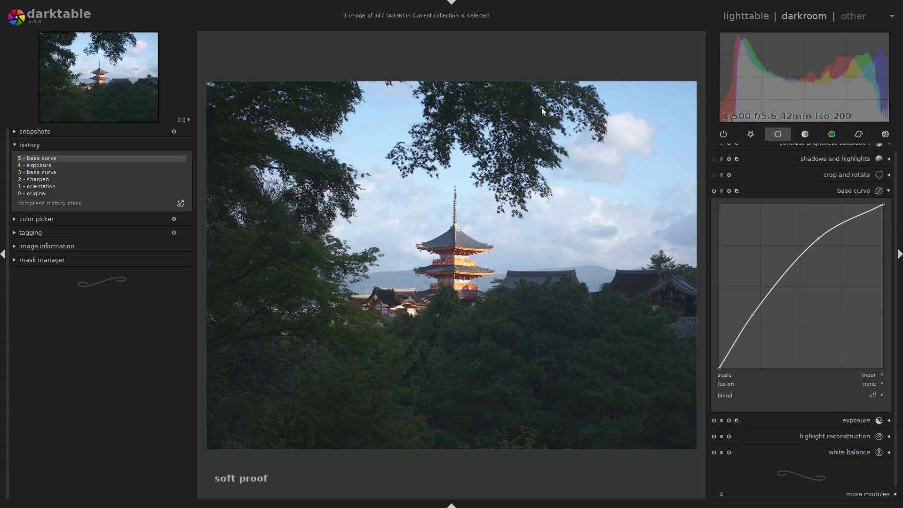
drag(738, 89, 730, 90)
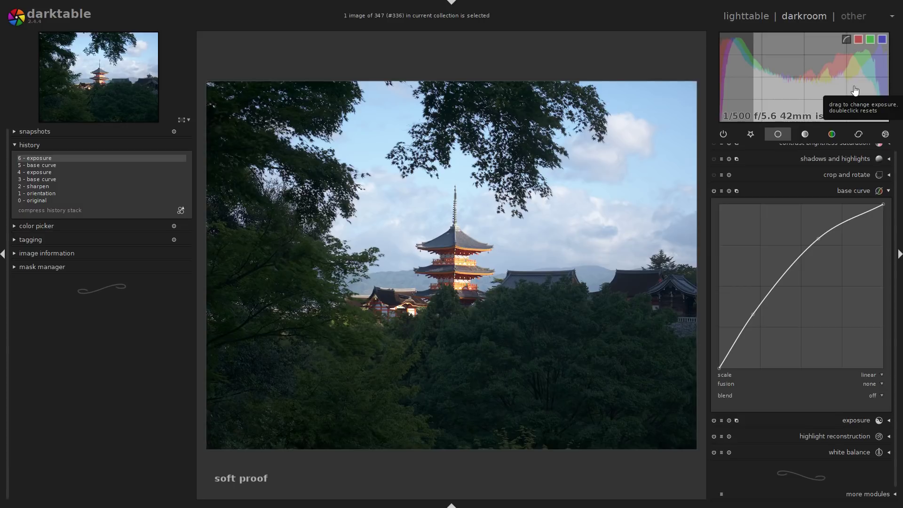
drag(855, 90, 852, 94)
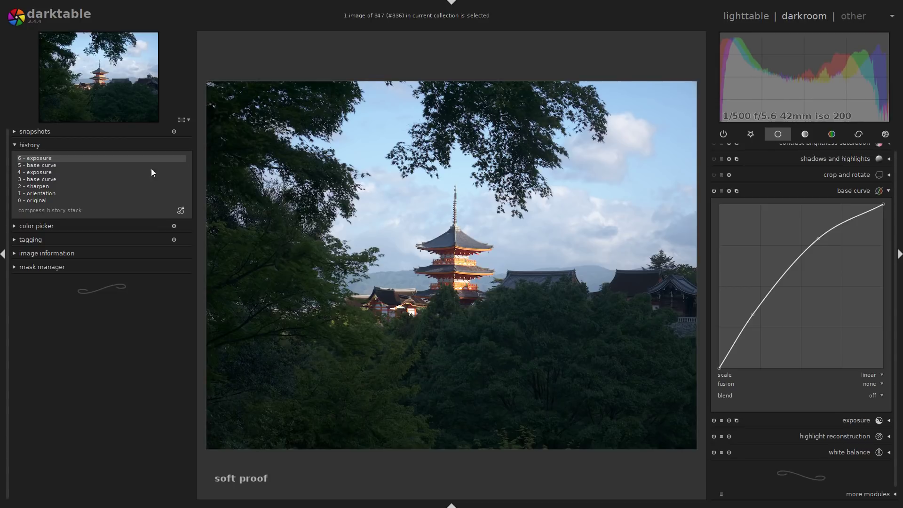
- Compress the history stack and collapse the base curve module
click(66, 172)
click(78, 209)
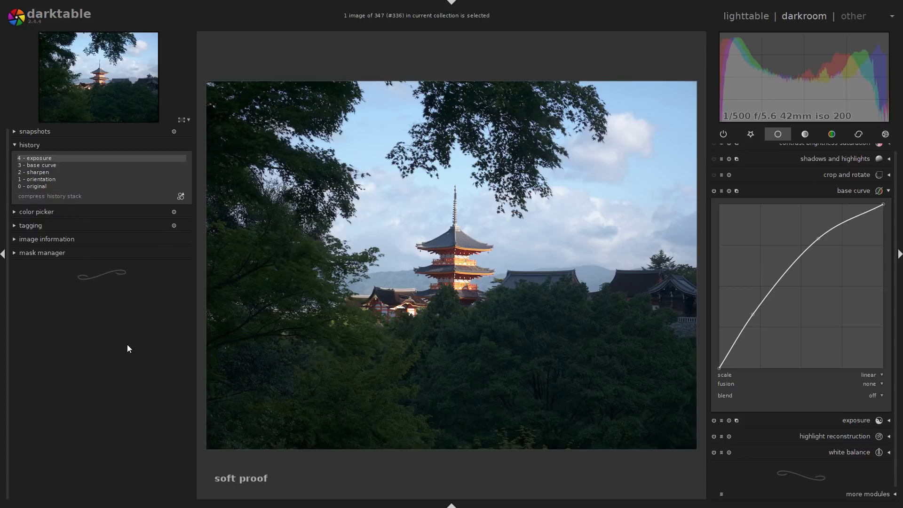
click(867, 190)
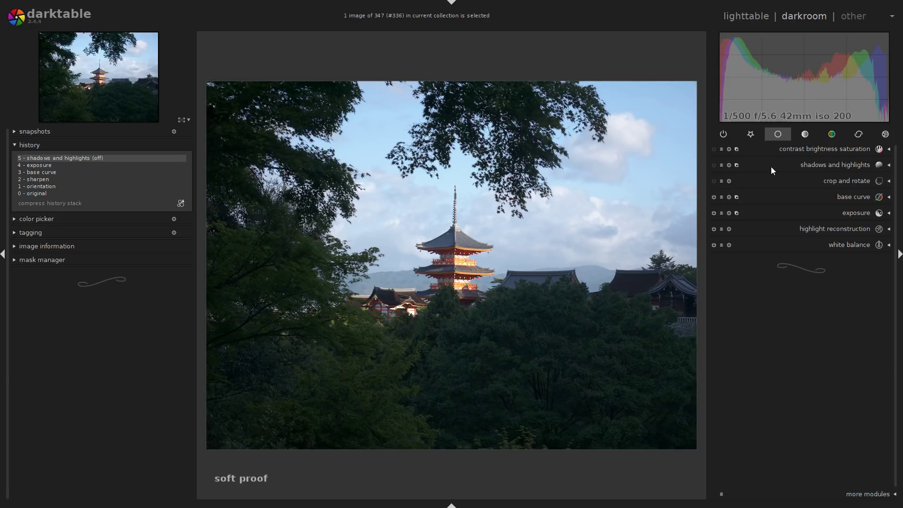
- Enable the shadows and highlights module, try a shadows value of 80.90, and set shadows to 46.27
click(713, 164)
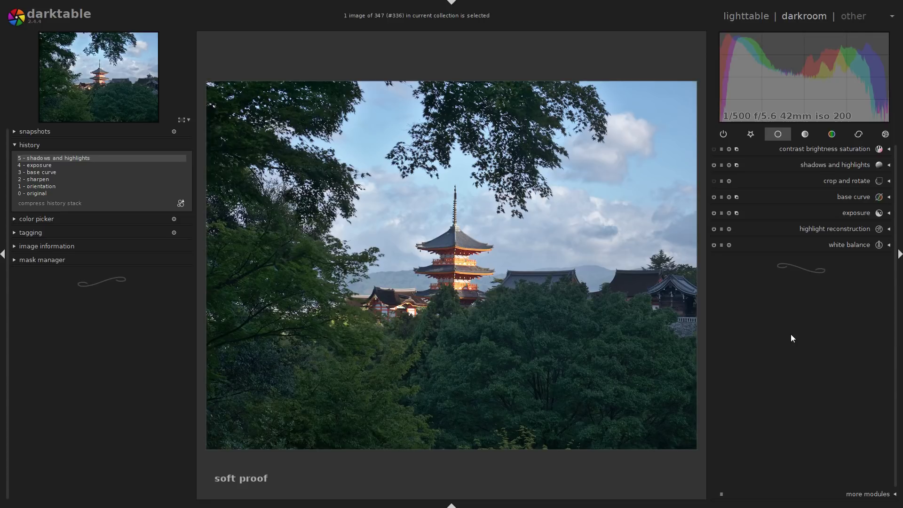
click(837, 166)
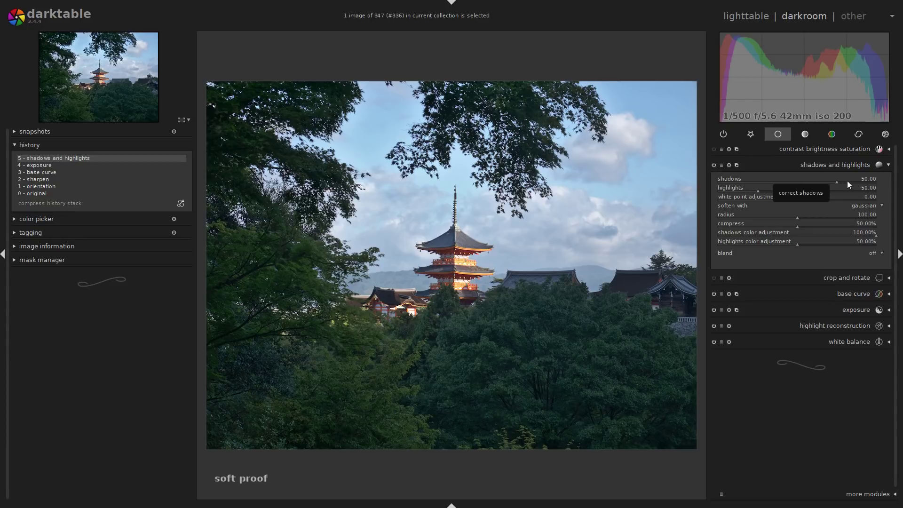
drag(847, 181, 861, 179)
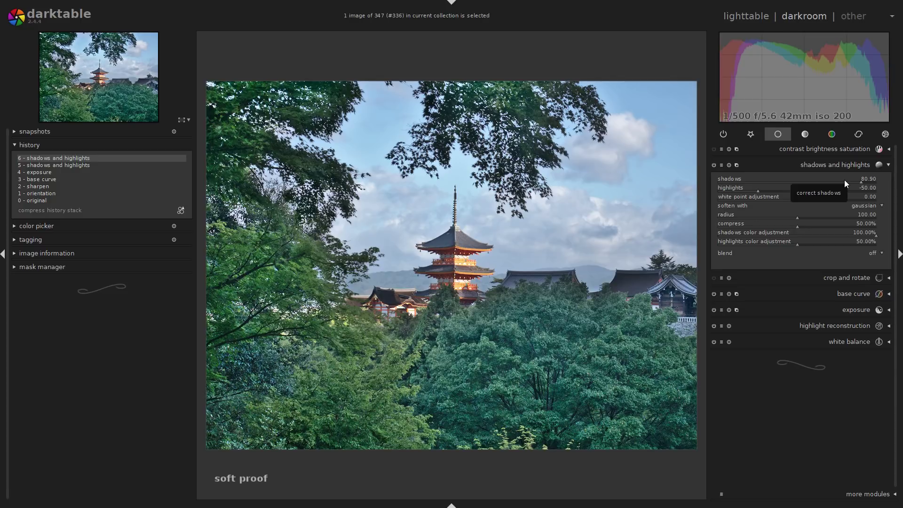
drag(844, 179, 831, 180)
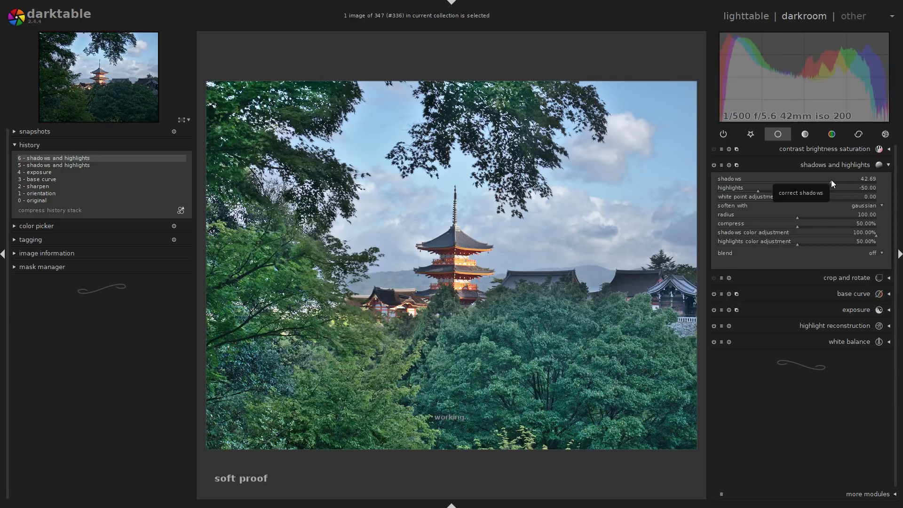
click(833, 183)
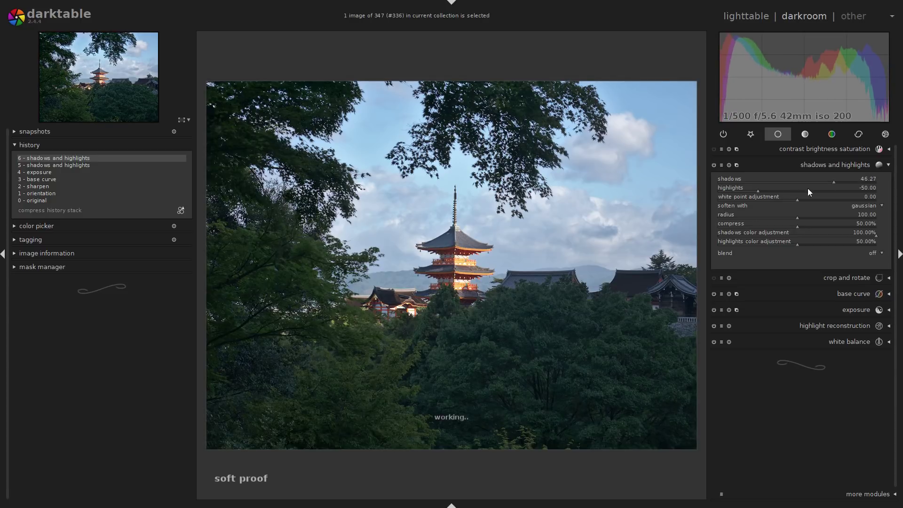
- Try highlights values of 100.00, -68.36, -58.81 and -85.07 in the shadows and highlights module
click(760, 191)
drag(759, 191, 896, 187)
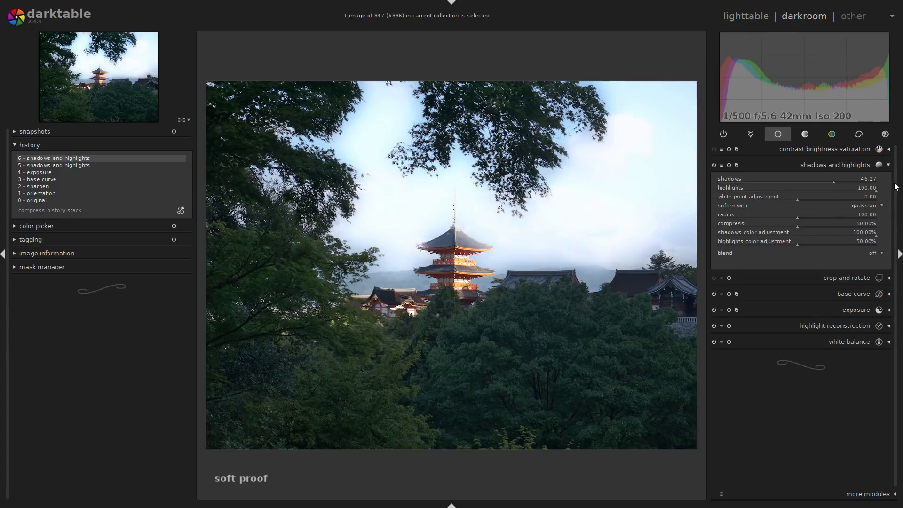
click(743, 192)
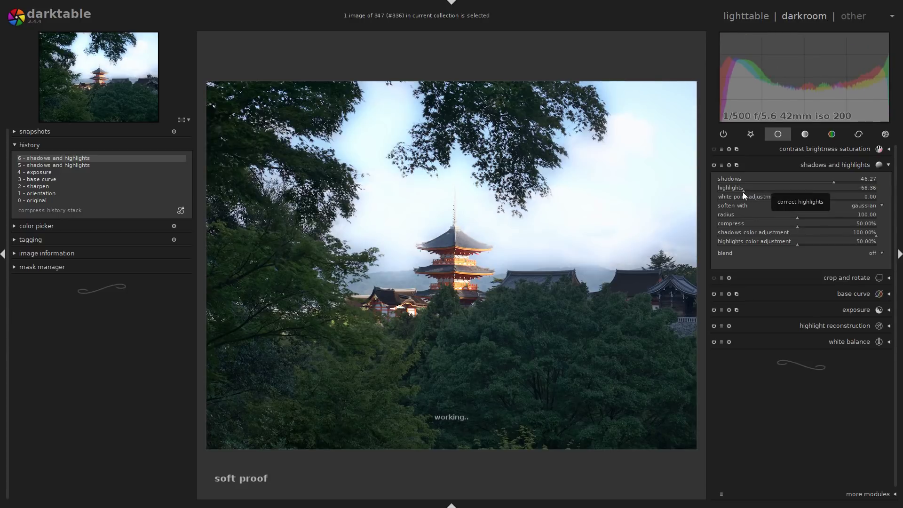
scroll(743, 192, down, 1)
click(751, 190)
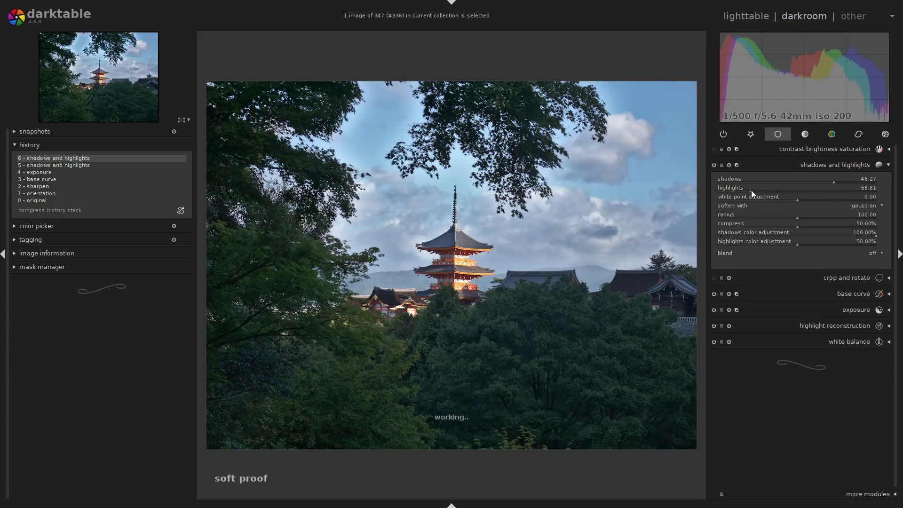
click(730, 191)
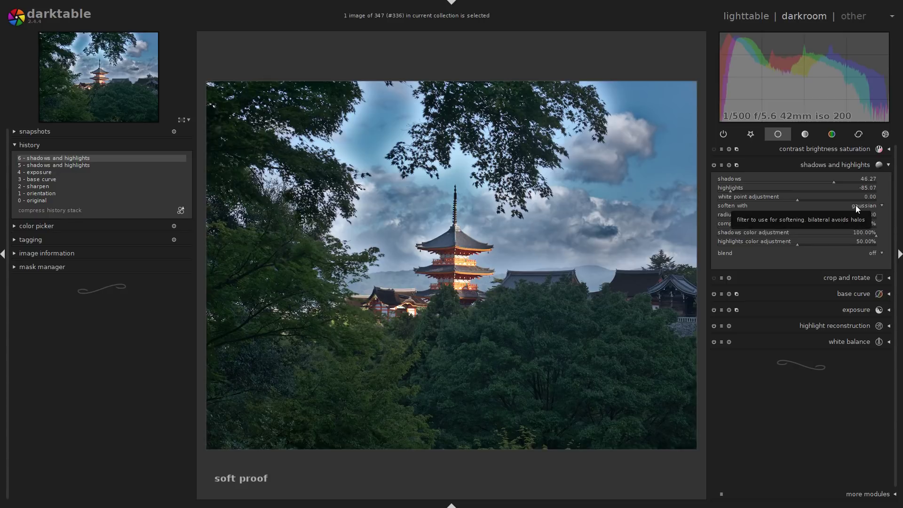
- Set the radius to 65.14 and highlights to -44.48, and switch the shadows and highlights module off for comparison
drag(802, 217, 769, 214)
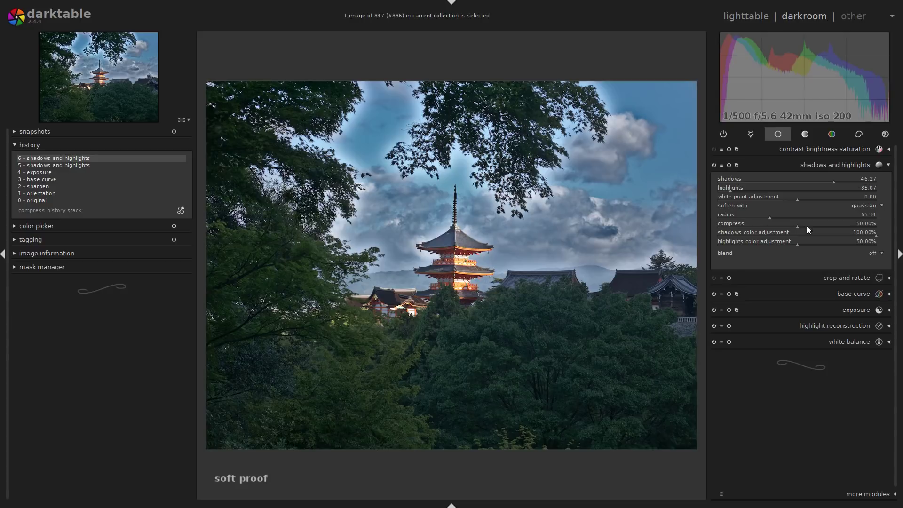
click(718, 188)
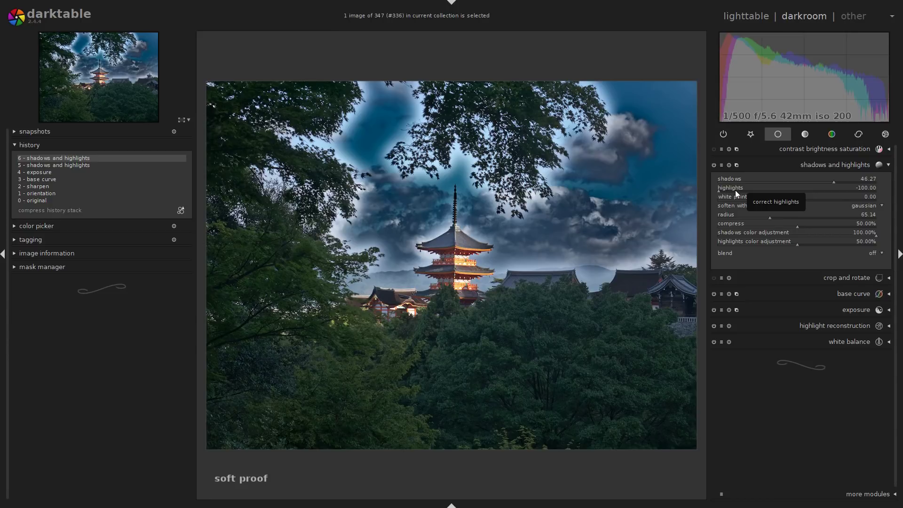
click(771, 190)
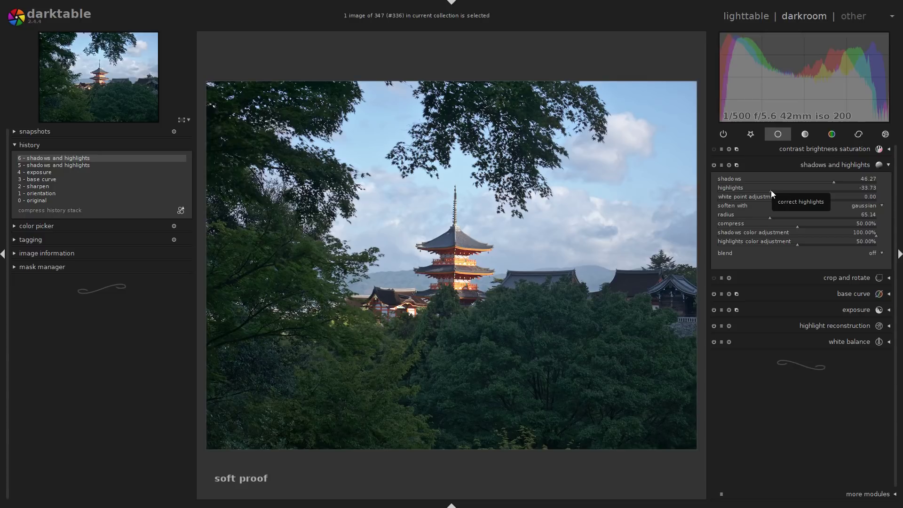
click(763, 190)
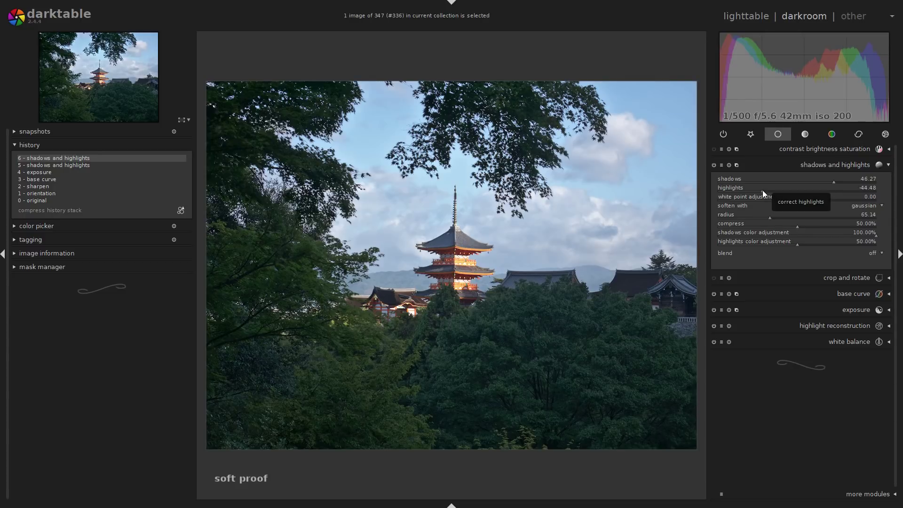
click(716, 166)
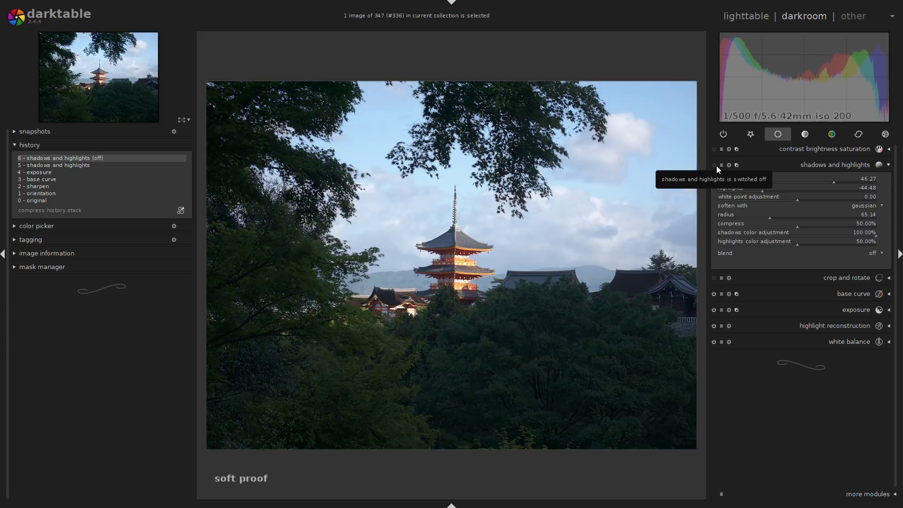
- Switch the shadows and highlights module back on and set shadows to 60.60
click(716, 166)
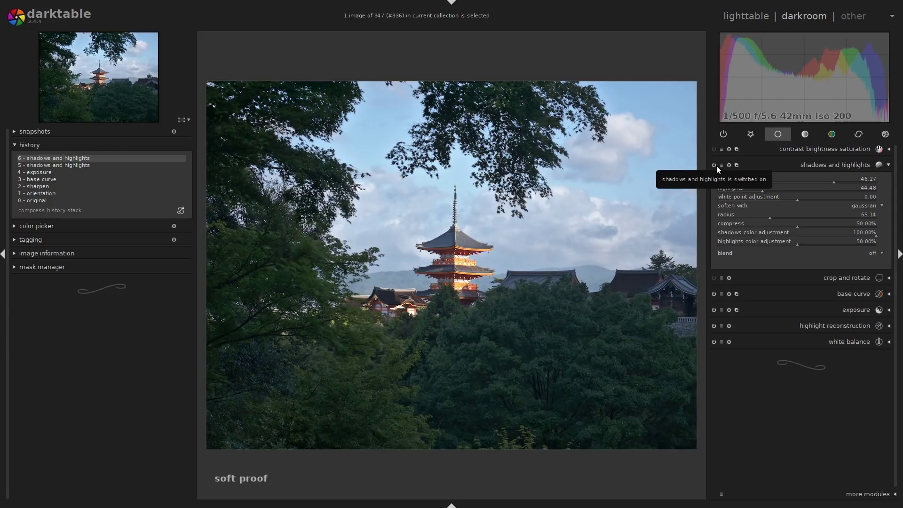
click(843, 183)
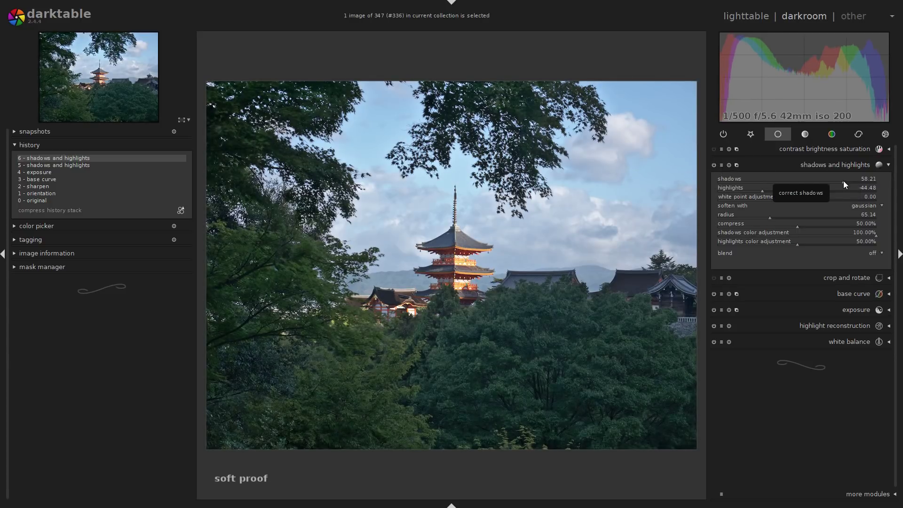
drag(843, 181, 845, 181)
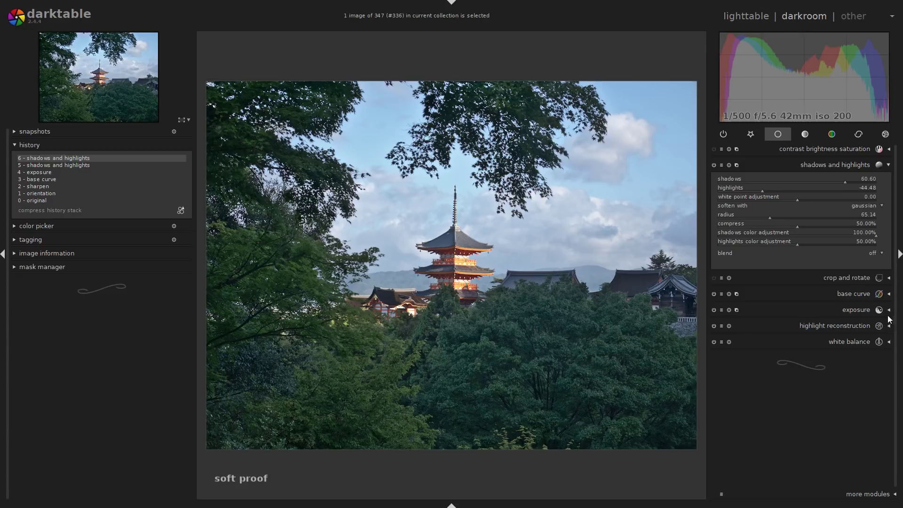
- Try radius values of 129.59 and 55.59, readjust the radius to a medium value, and collapse the shadows and highlights module
click(802, 217)
drag(802, 217, 819, 217)
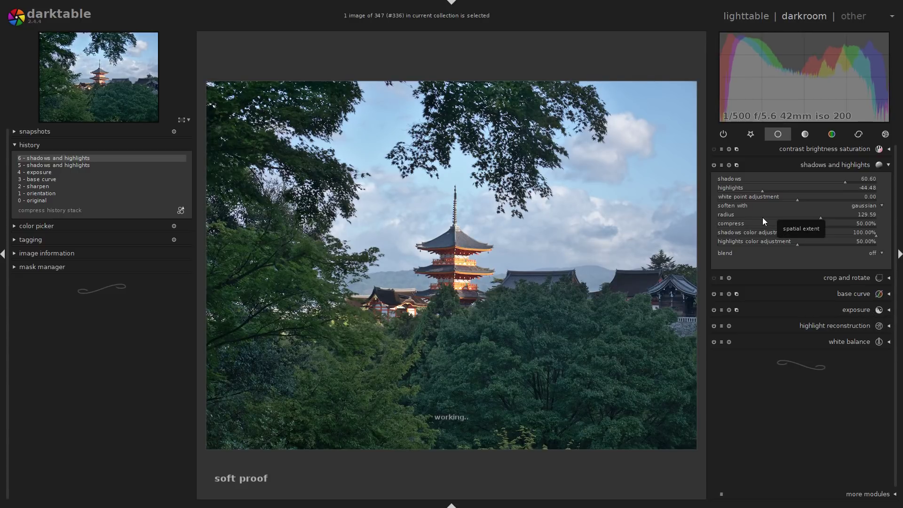
scroll(762, 217, down, 5)
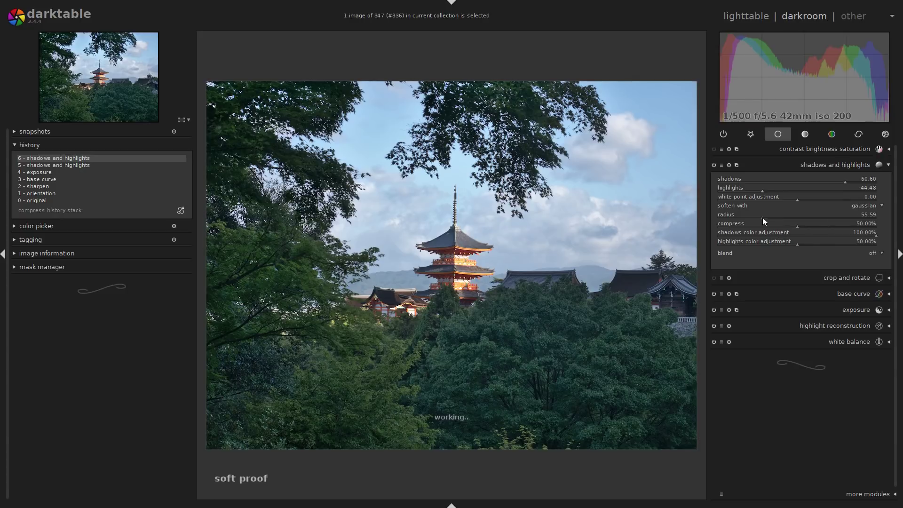
click(799, 217)
drag(799, 218, 802, 218)
click(851, 162)
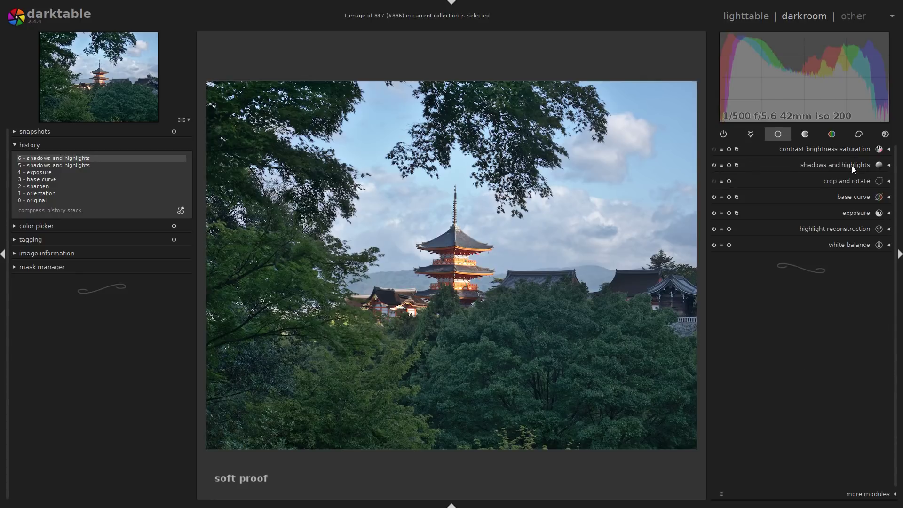
- Expand the contrast brightness saturation module and set saturation to 0.37
click(821, 149)
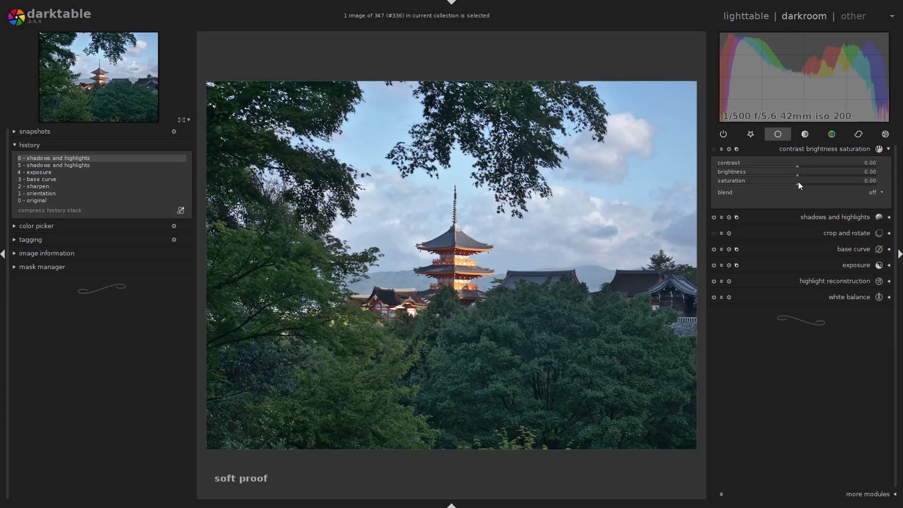
click(820, 183)
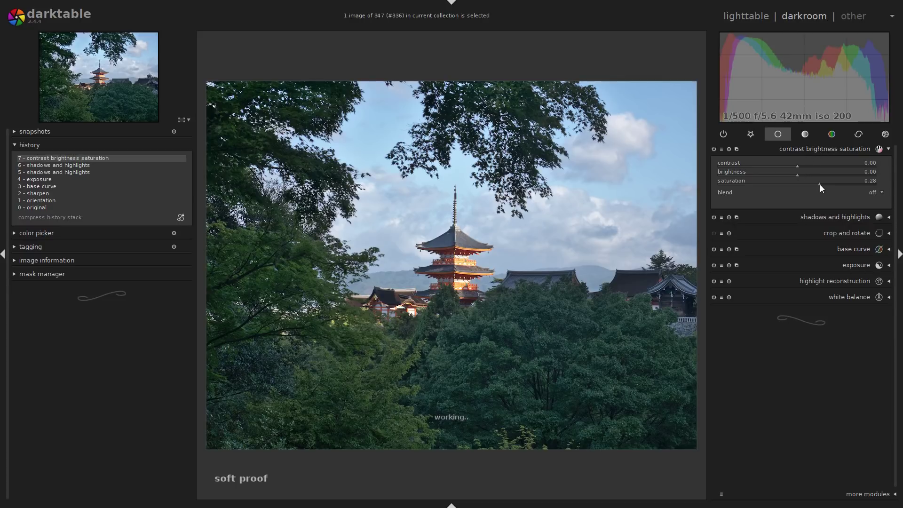
drag(817, 185, 826, 184)
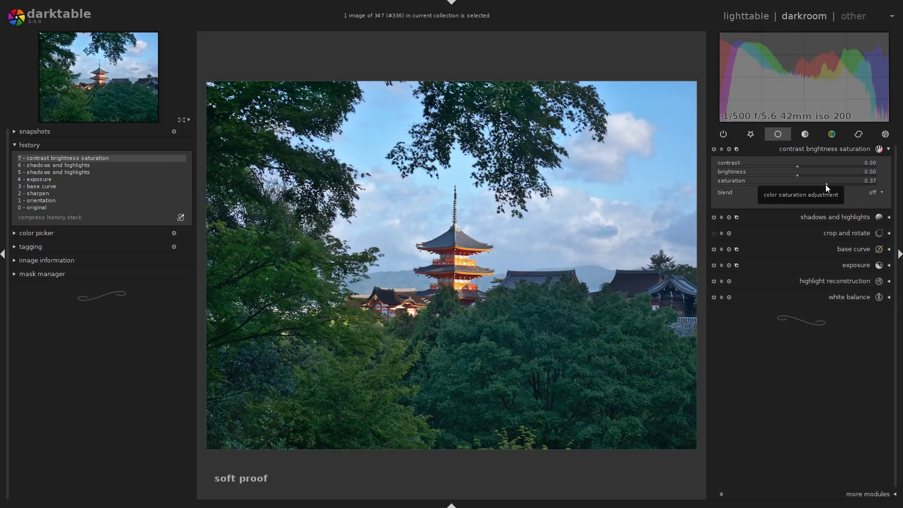
drag(825, 185, 823, 184)
scroll(823, 184, up, 3)
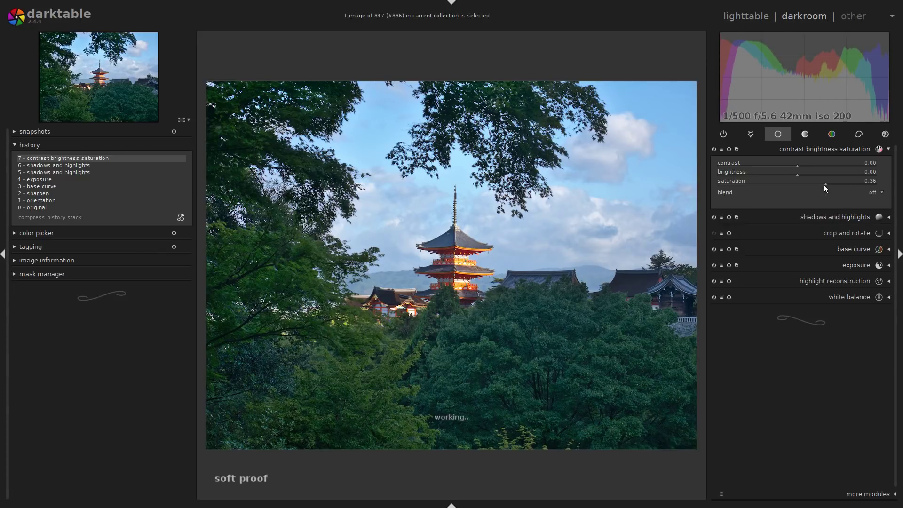
scroll(823, 185, up, 1)
- Try contrast values of 0.11 and 0.65 in the contrast brightness saturation module, and set contrast to 0.09
scroll(794, 165, up, 2)
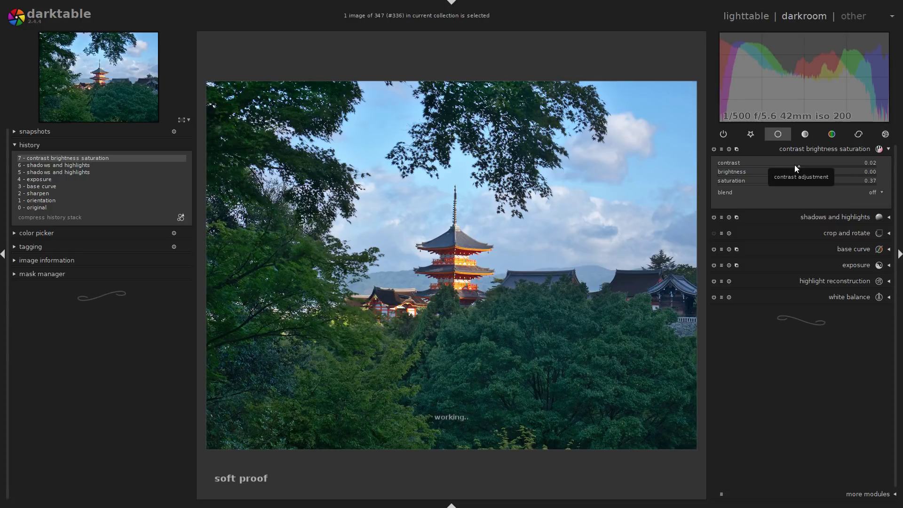
scroll(794, 164, up, 2)
scroll(794, 165, up, 2)
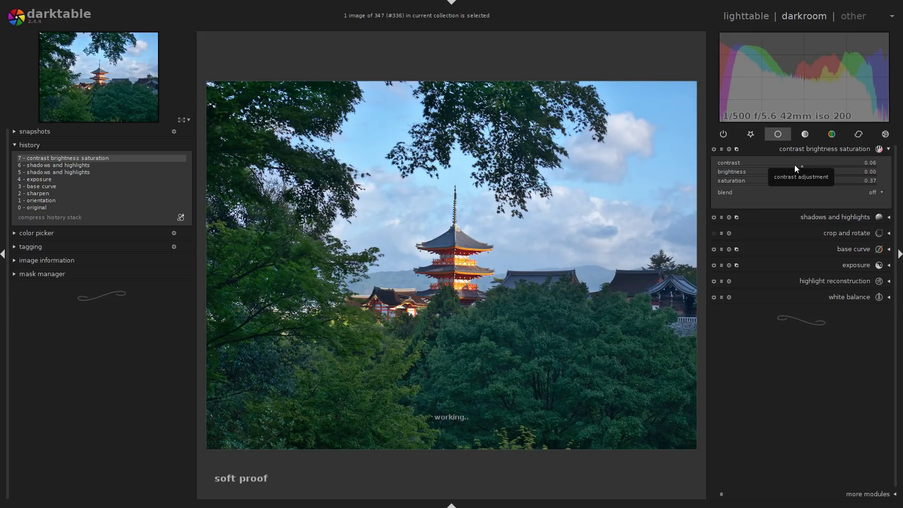
scroll(794, 164, up, 5)
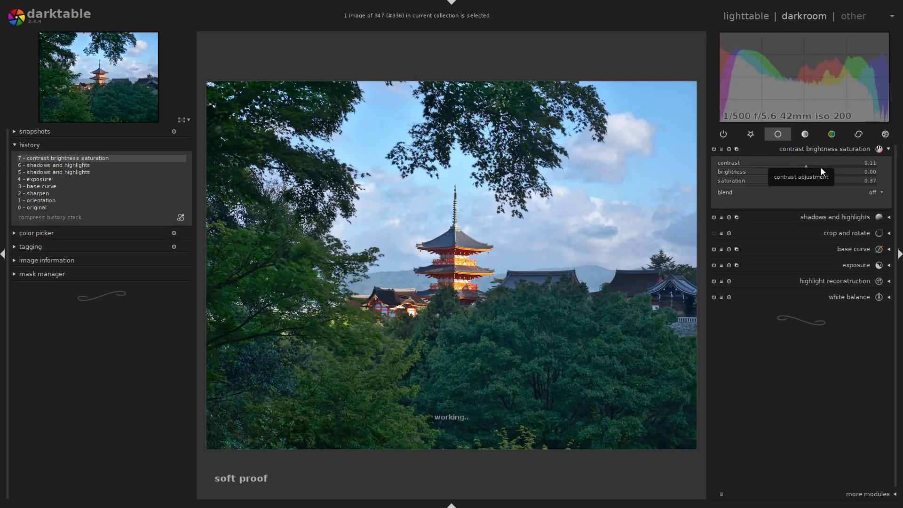
click(848, 159)
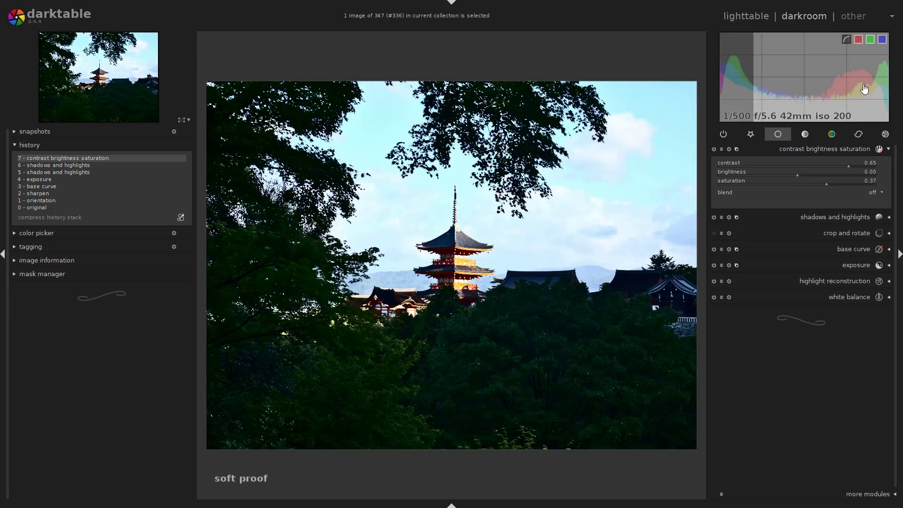
drag(819, 163, 797, 176)
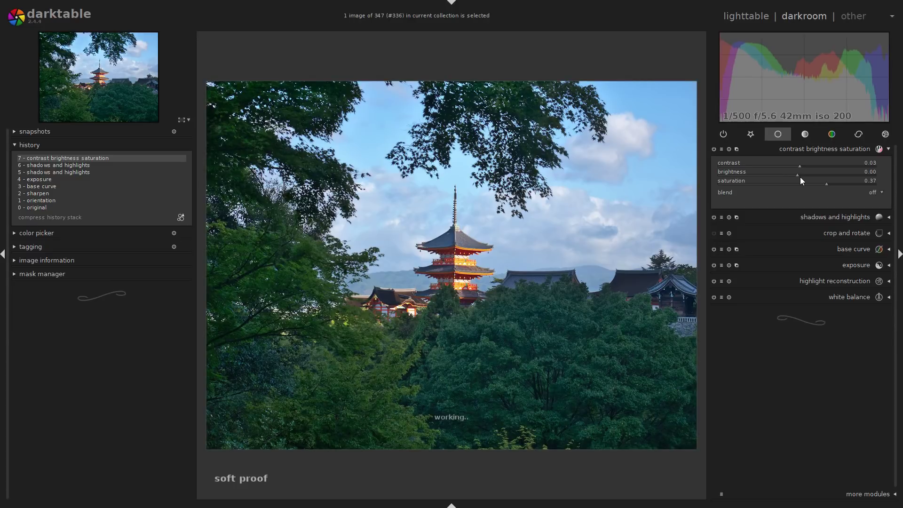
drag(800, 177, 802, 177)
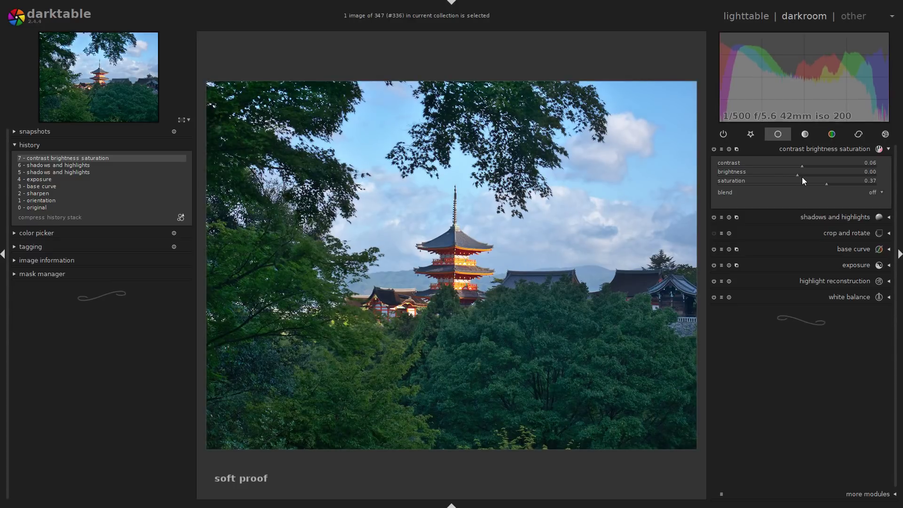
drag(802, 177, 805, 178)
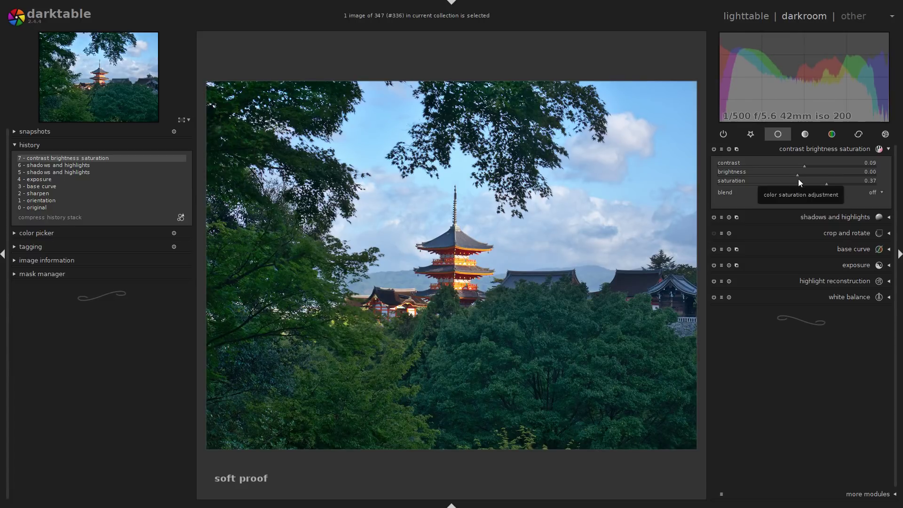
- Try a brightness of 0.14 in the contrast brightness saturation module, and set brightness to 0.05
drag(800, 173, 809, 180)
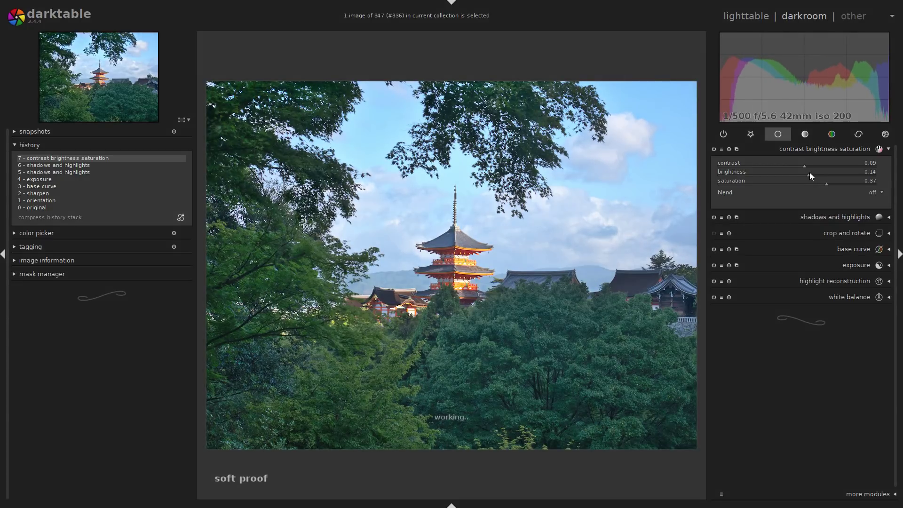
scroll(809, 173, down, 7)
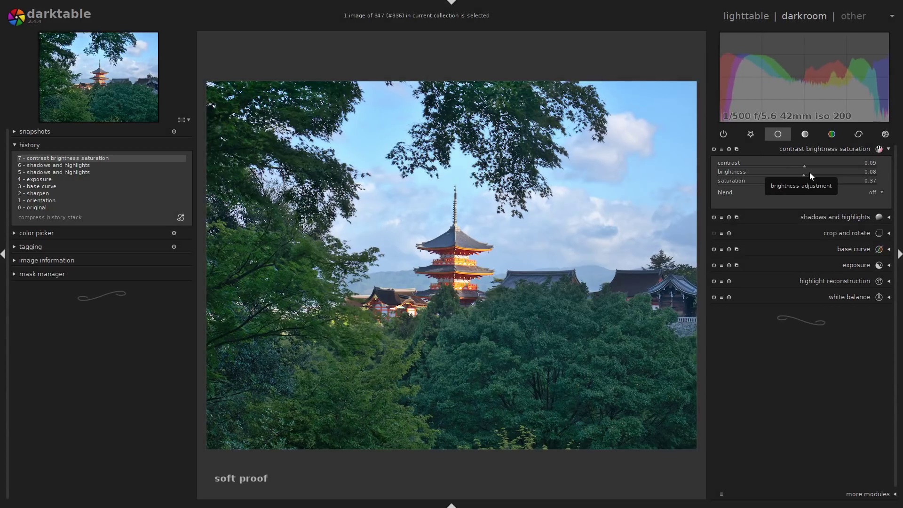
scroll(810, 175, down, 1)
scroll(809, 175, down, 1)
scroll(808, 172, down, 1)
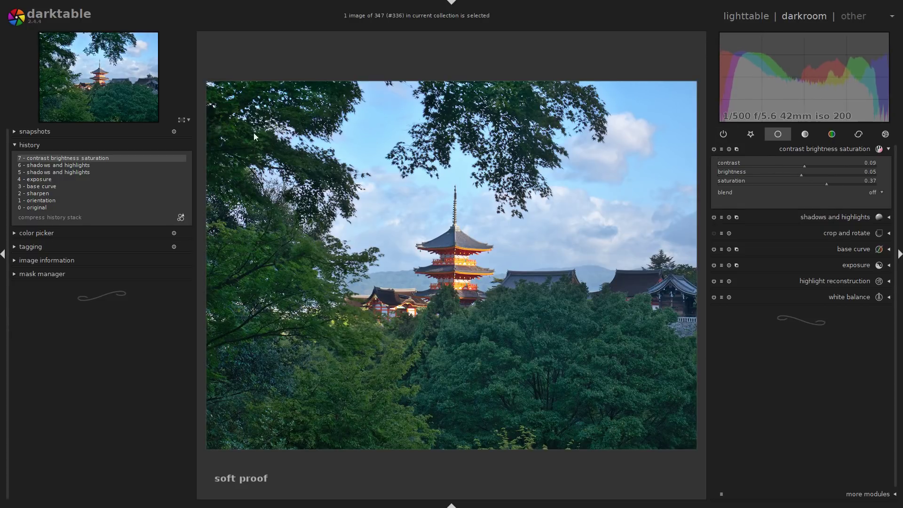
- Compress the history stack and compare the latest edit with the shadows and highlights and exposure history states
click(50, 219)
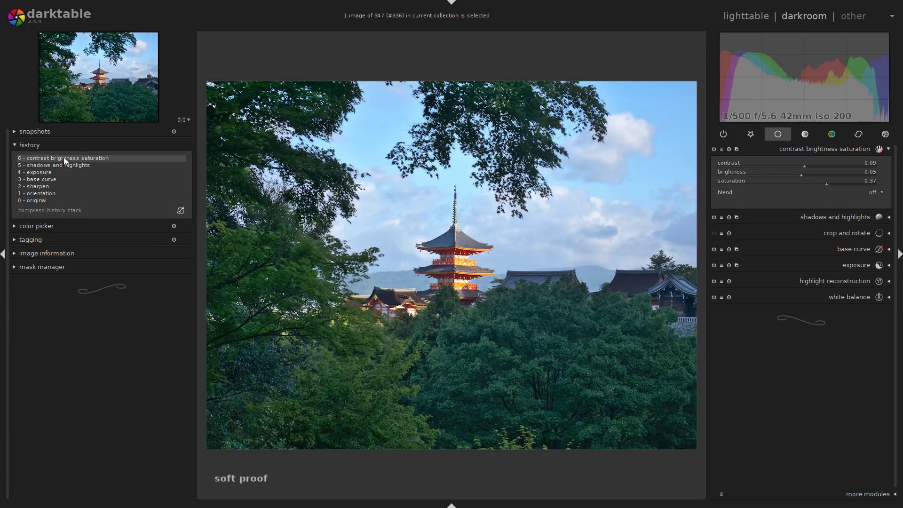
click(78, 164)
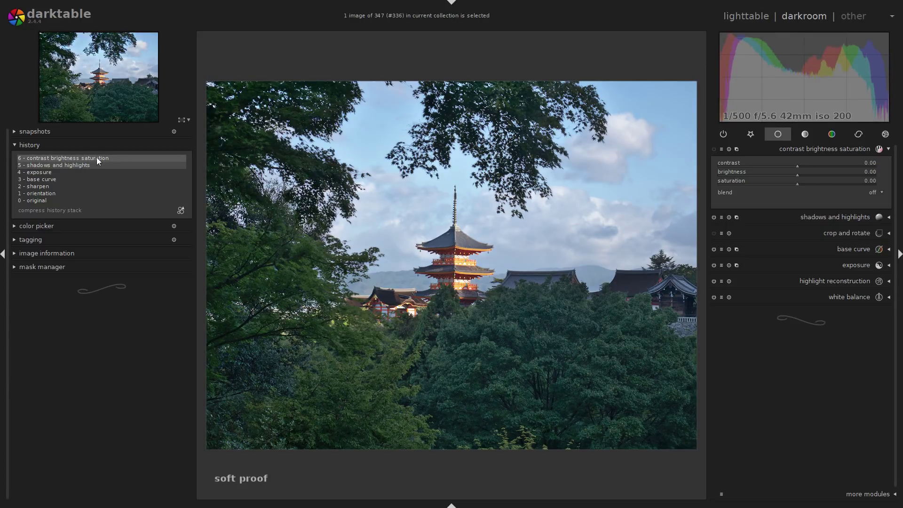
click(97, 157)
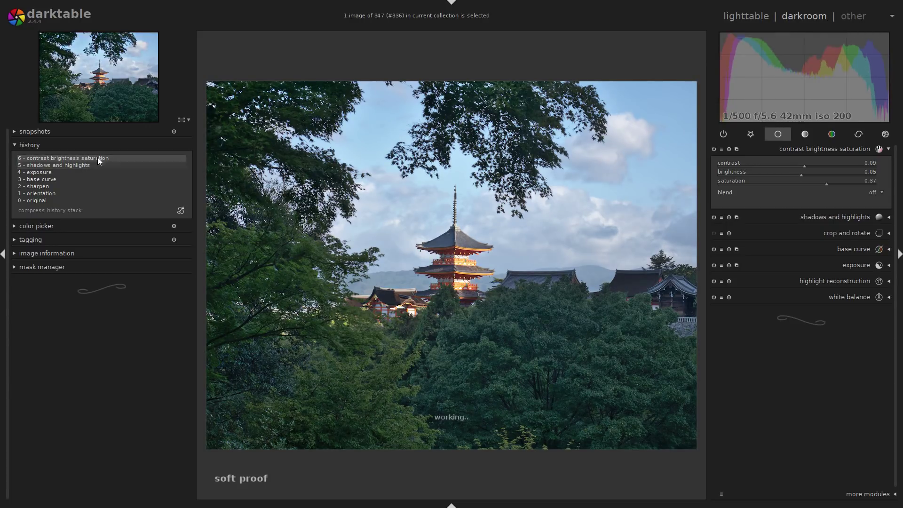
click(75, 173)
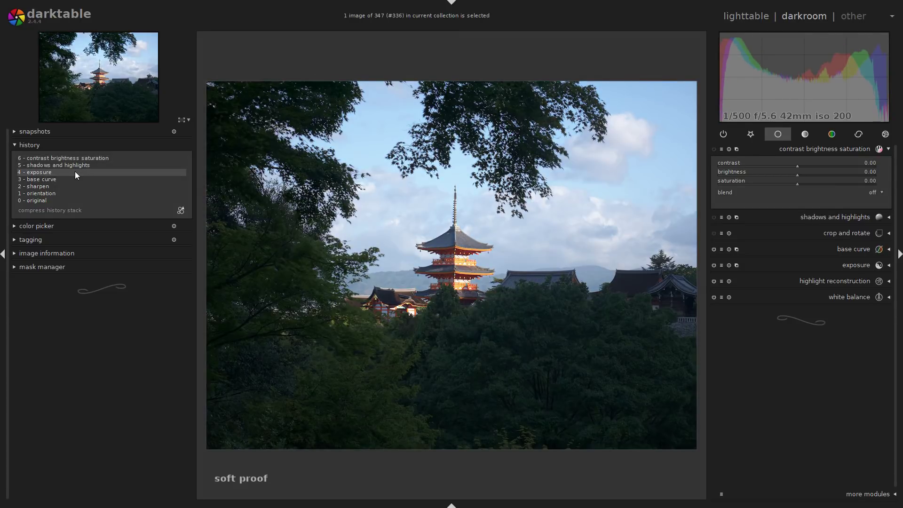
click(94, 158)
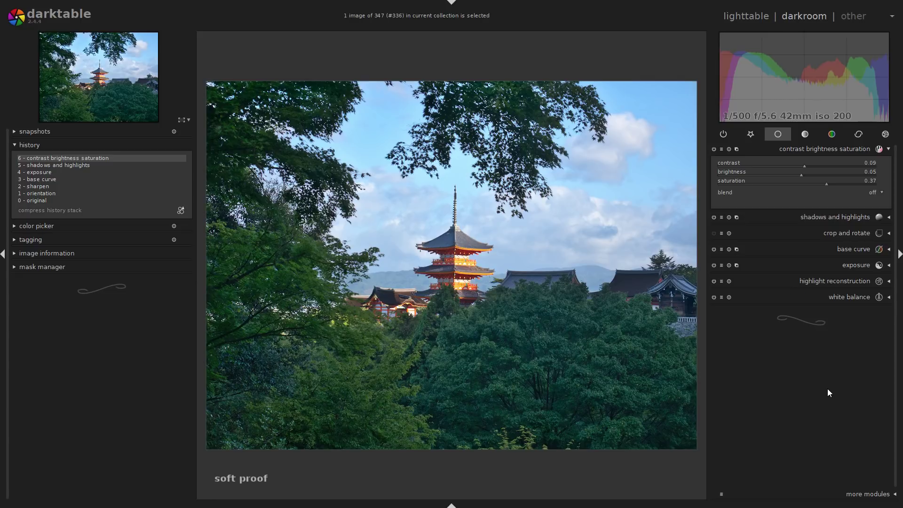
- View the effects module group, compare the base curve history state with the latest edit, and return to the basic group
click(885, 134)
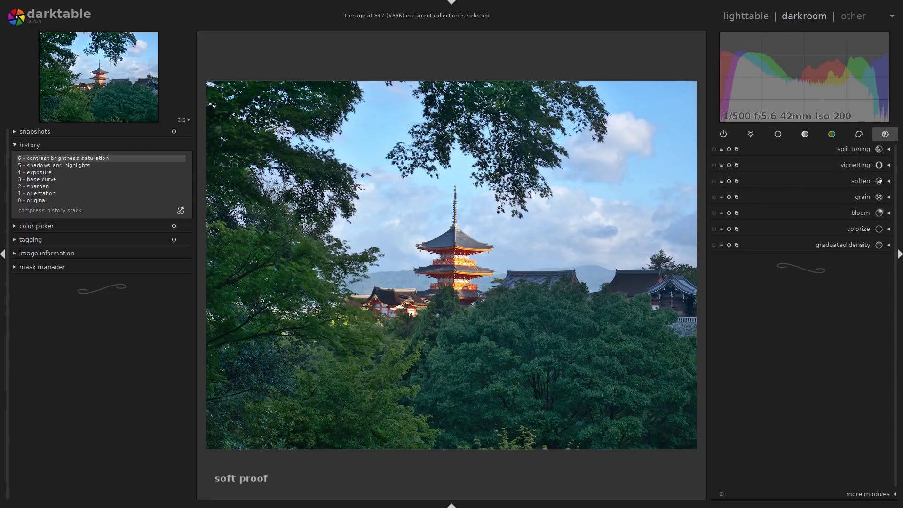
click(55, 178)
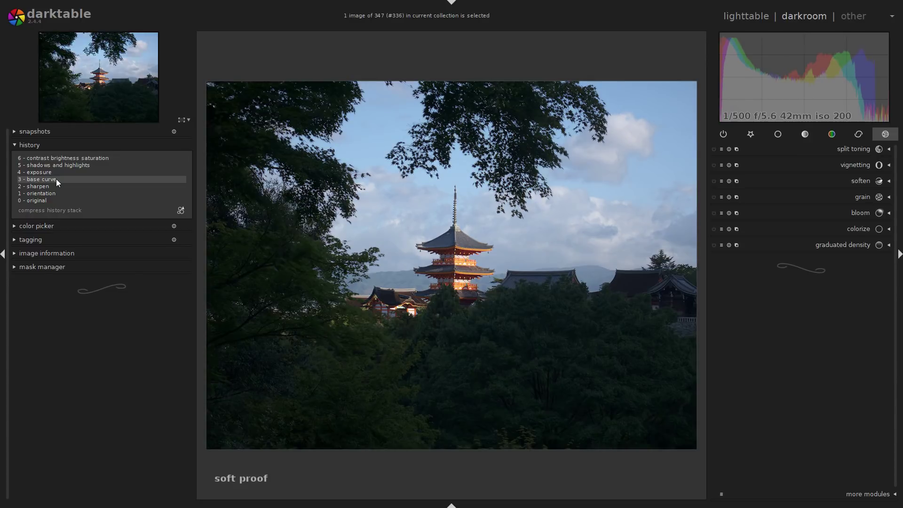
click(79, 158)
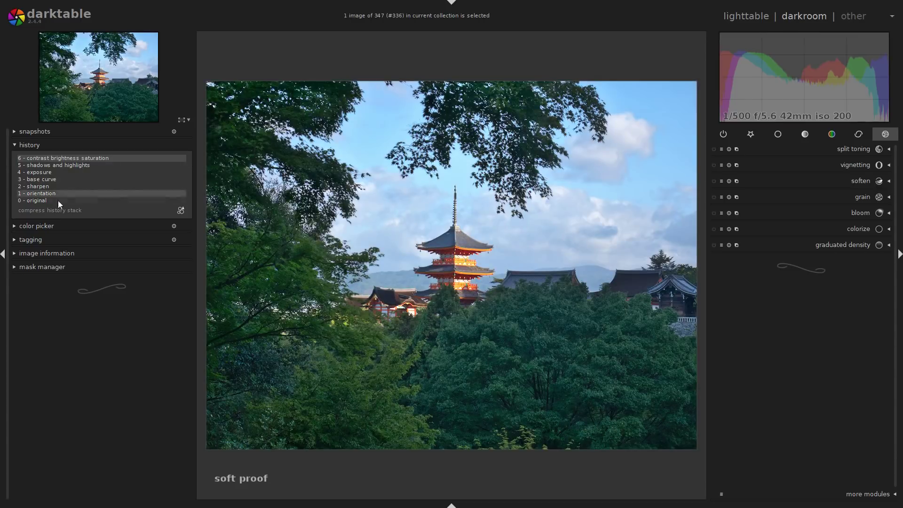
click(82, 179)
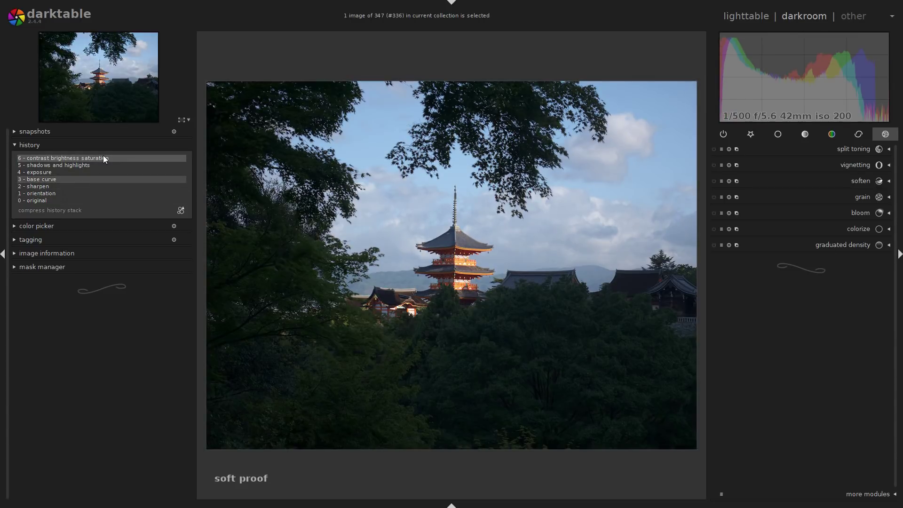
click(103, 157)
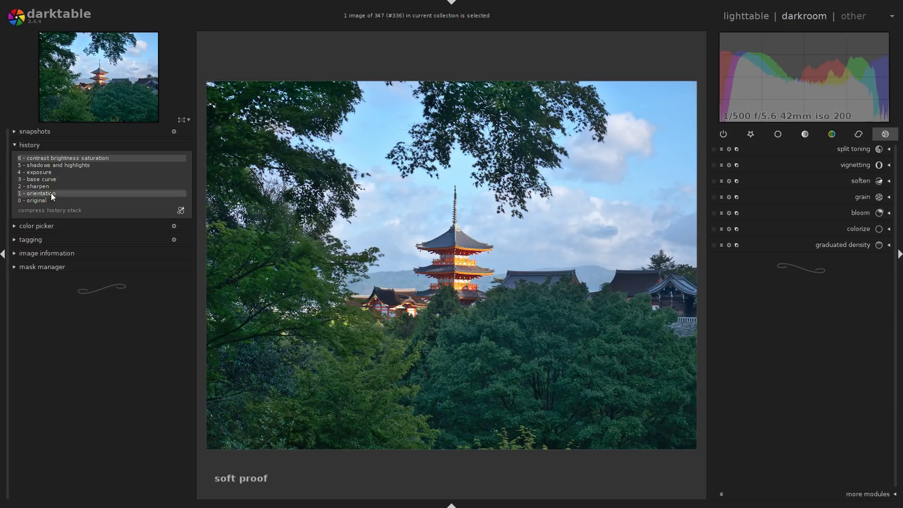
click(61, 180)
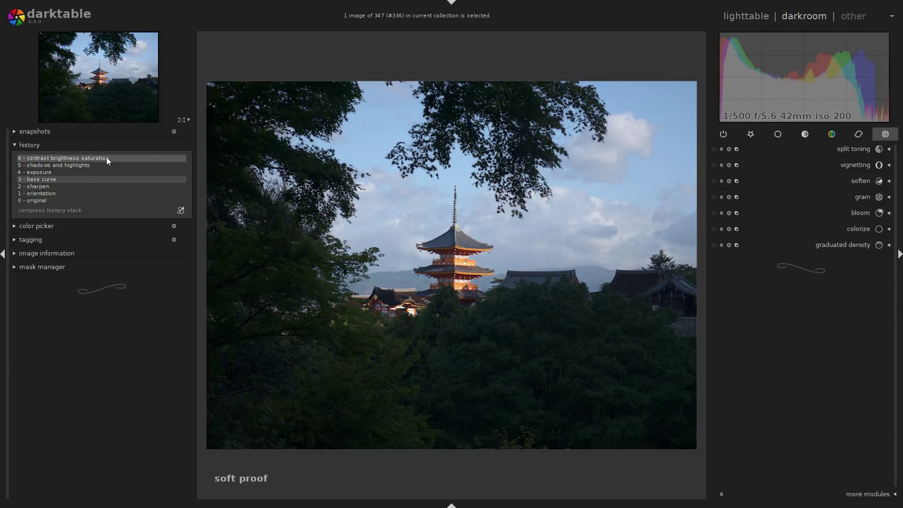
click(107, 158)
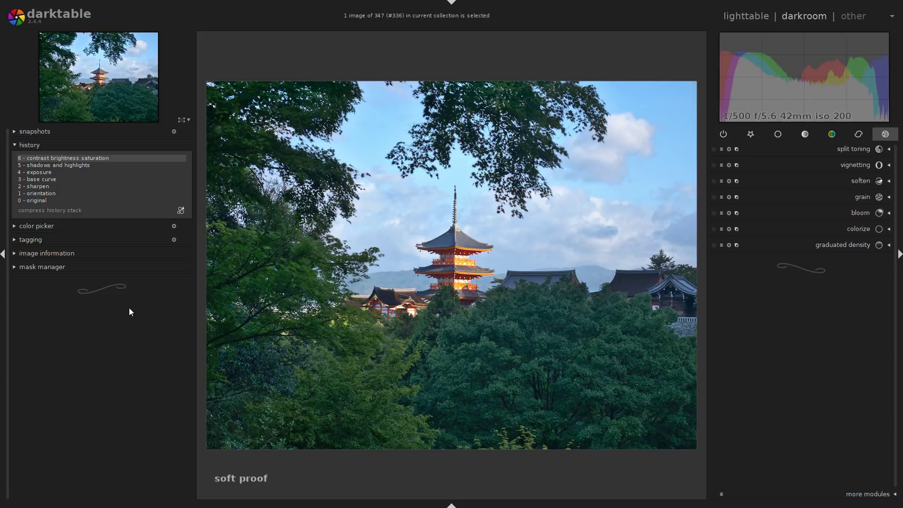
click(778, 134)
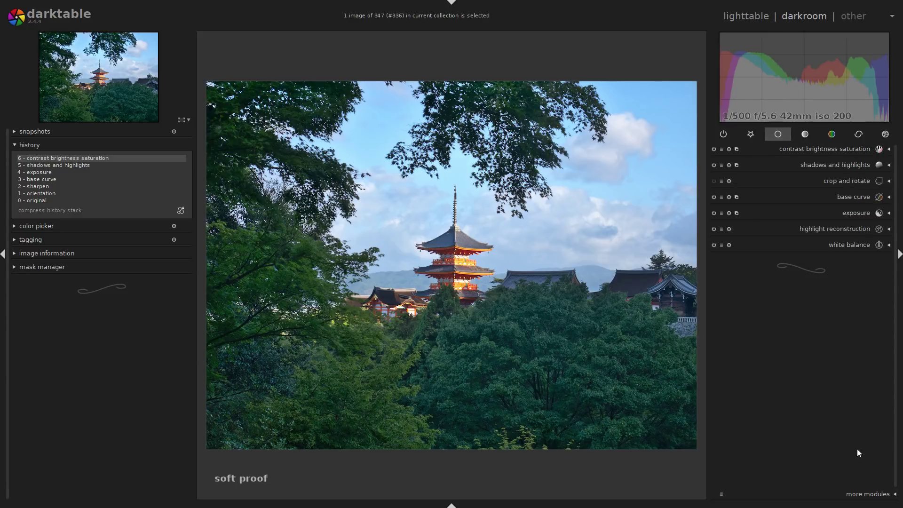